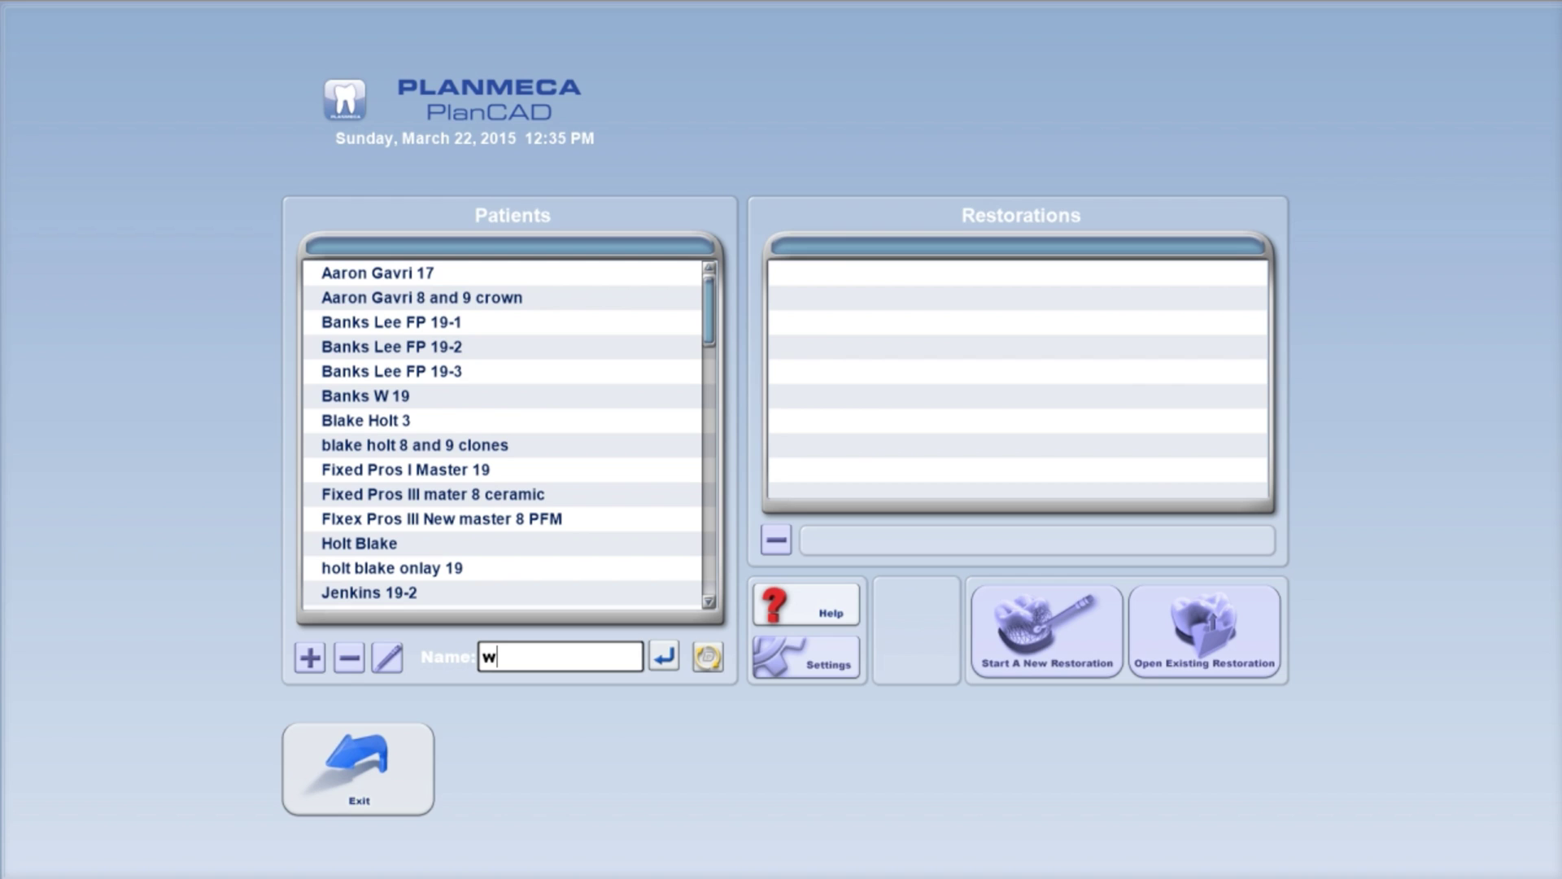
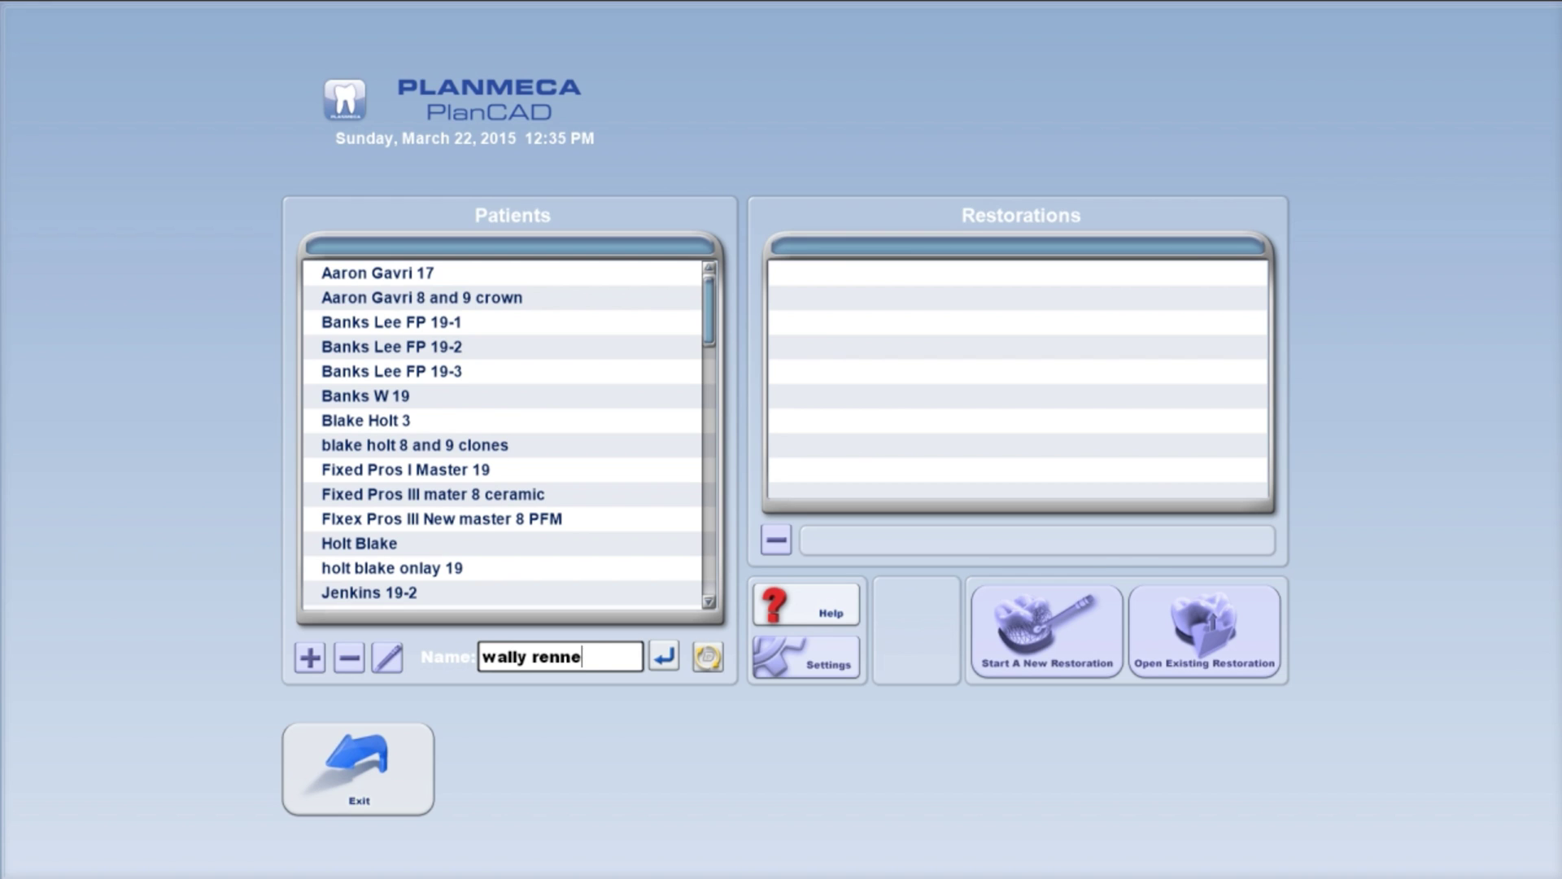
- Enter the patient's name to add a new patient case for tooth 13
text( epuic 21)
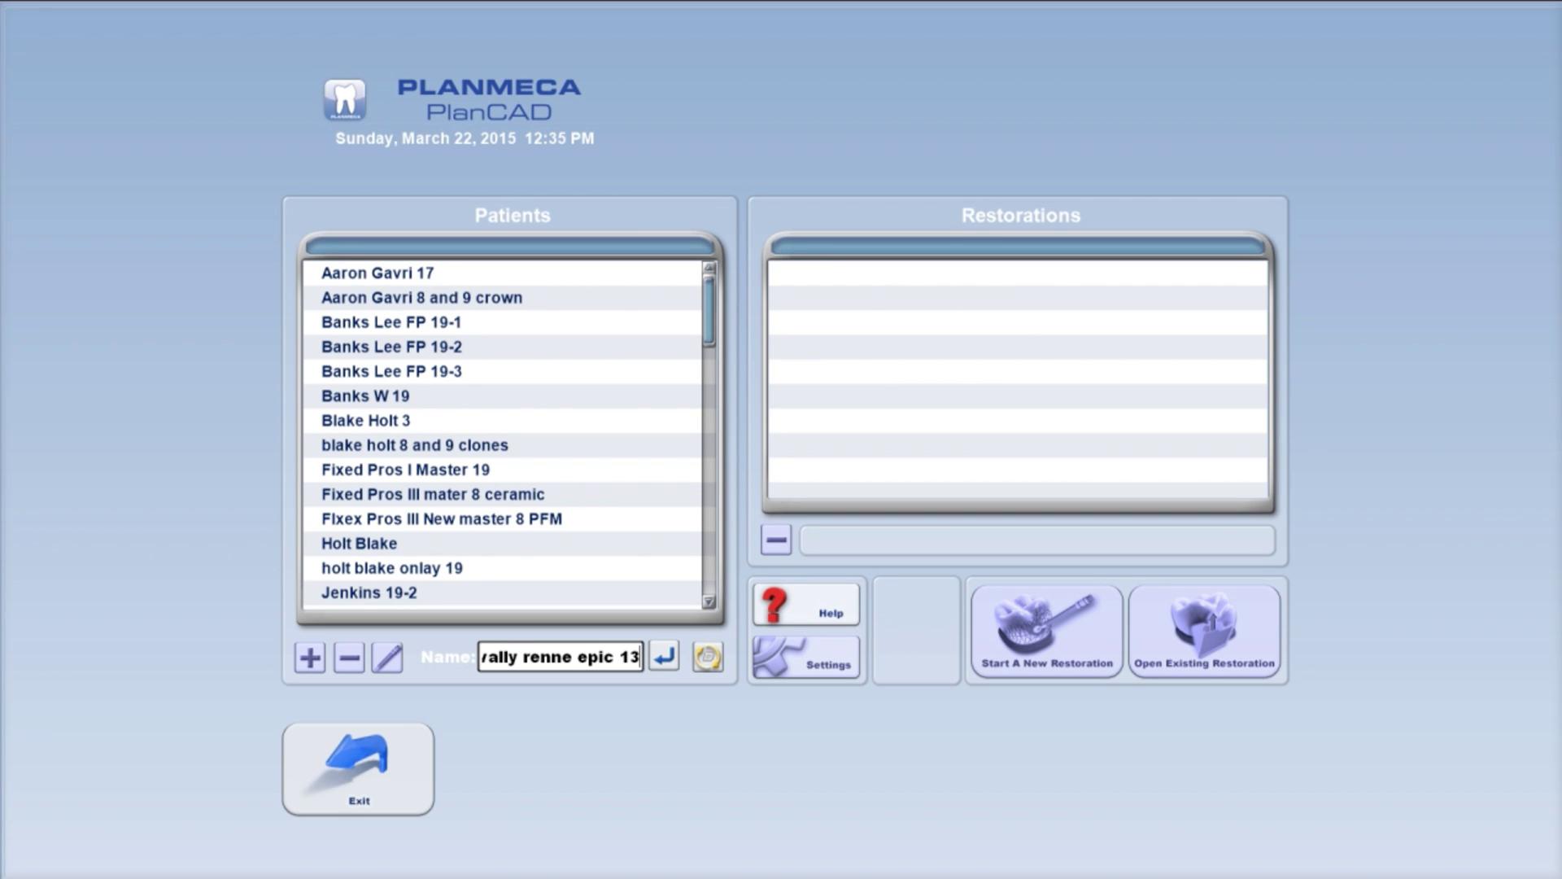
key(Return)
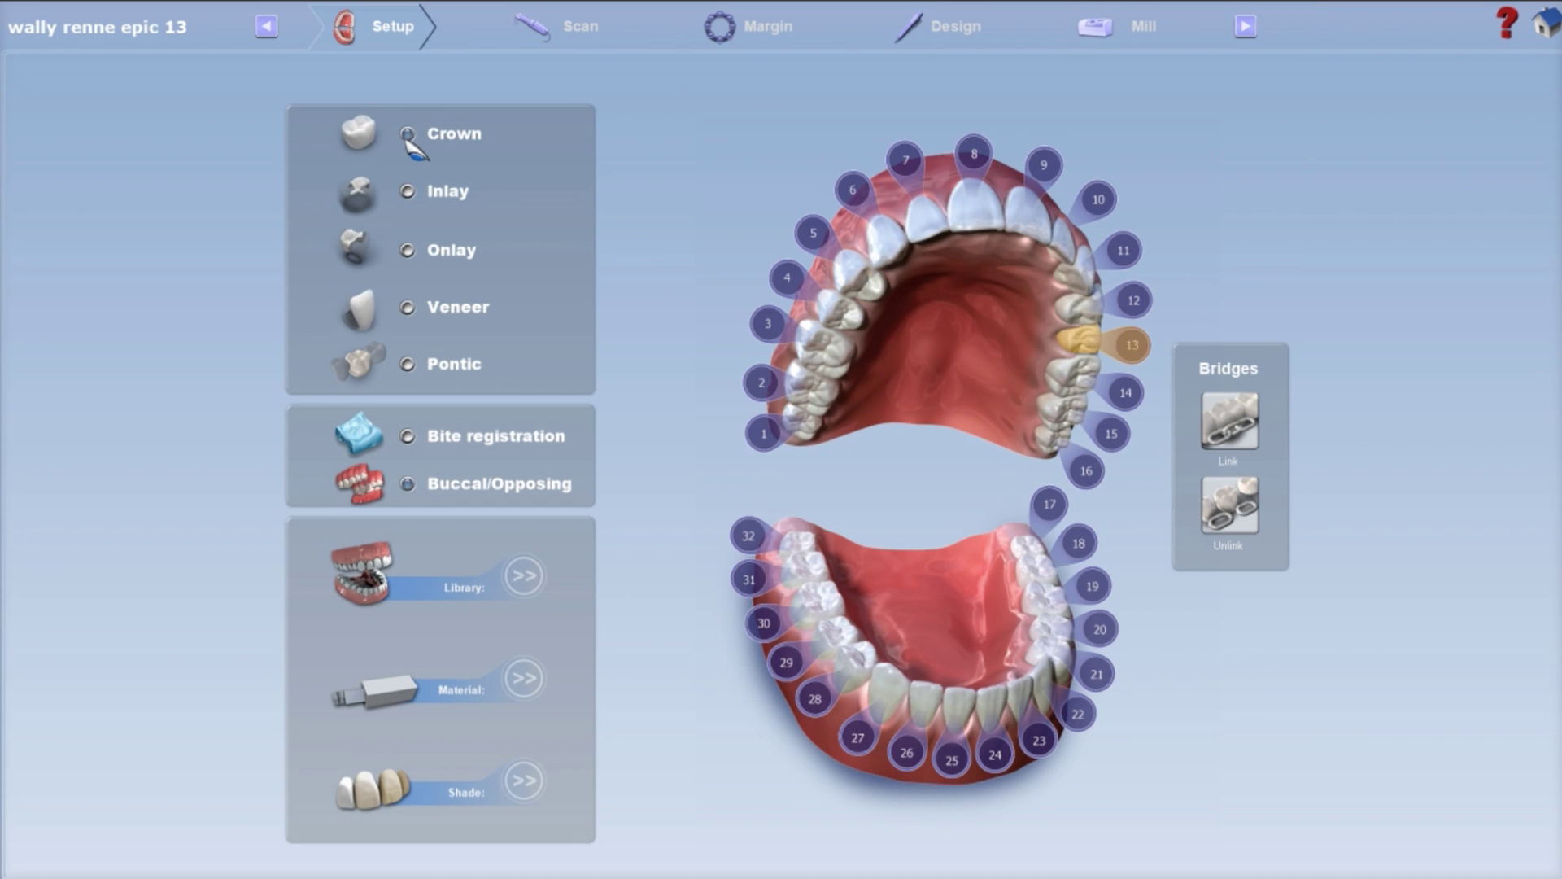
- Choose Library A, IPS Empress CAD HT material and shade A2 for the tooth 13 crown
click(524, 575)
click(610, 495)
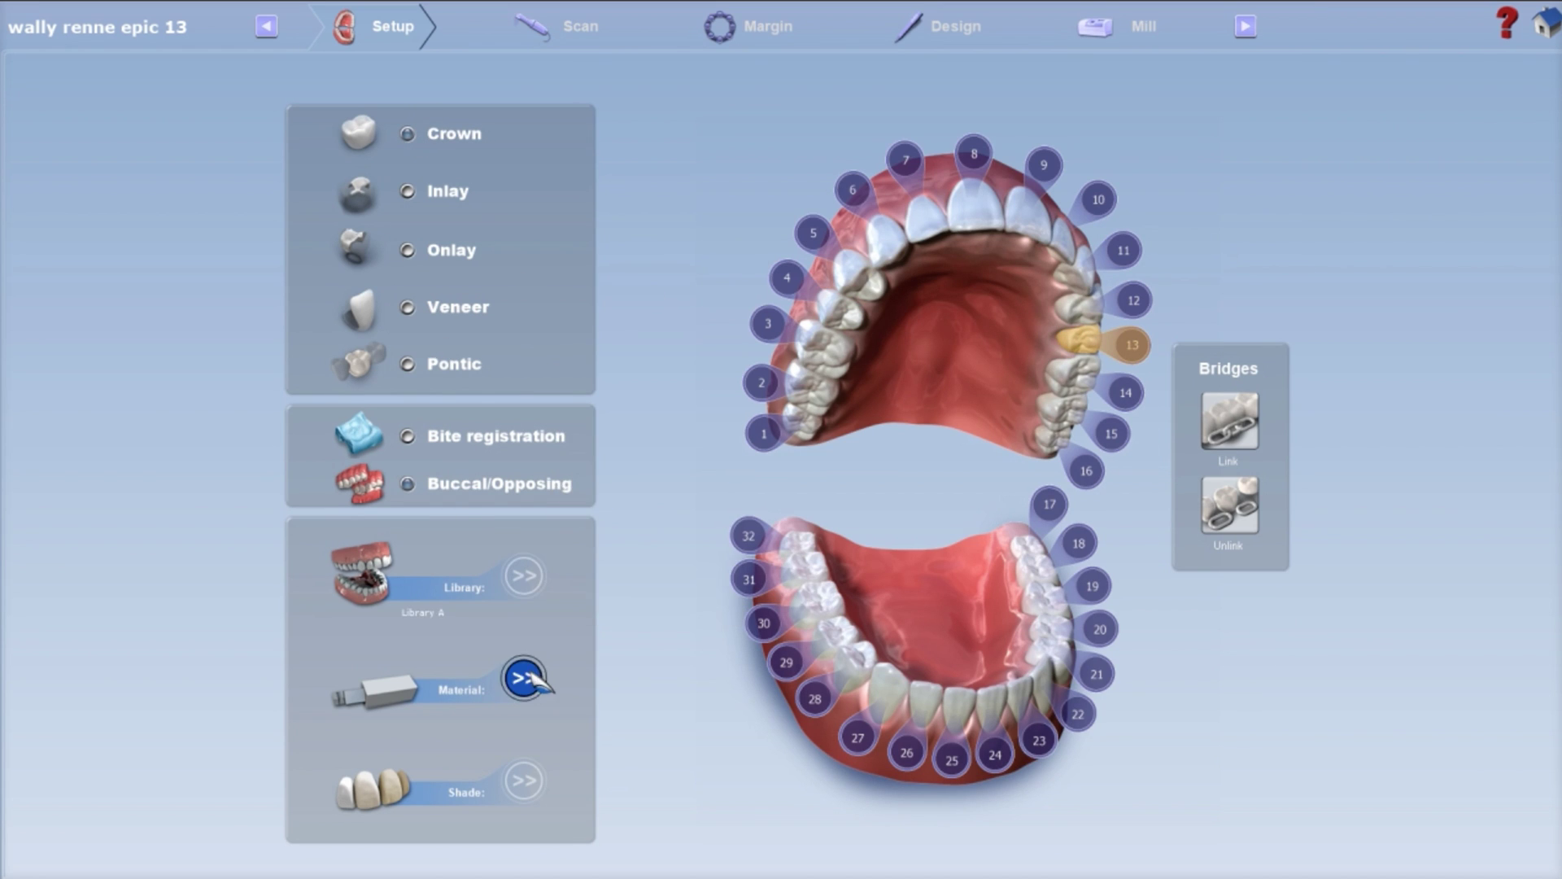
click(524, 678)
click(681, 410)
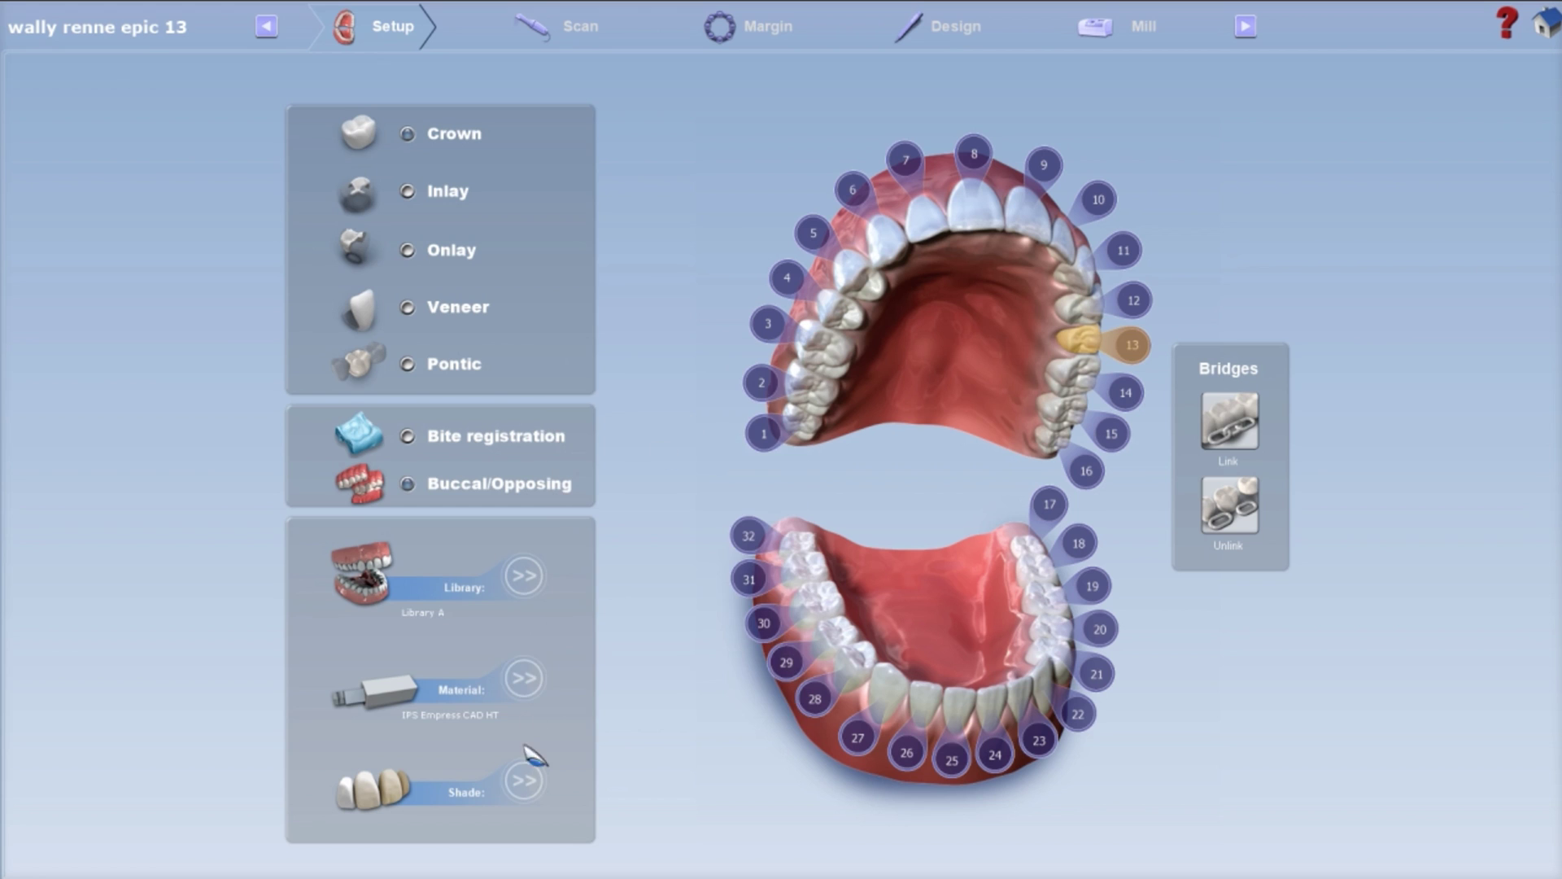
click(523, 780)
click(610, 614)
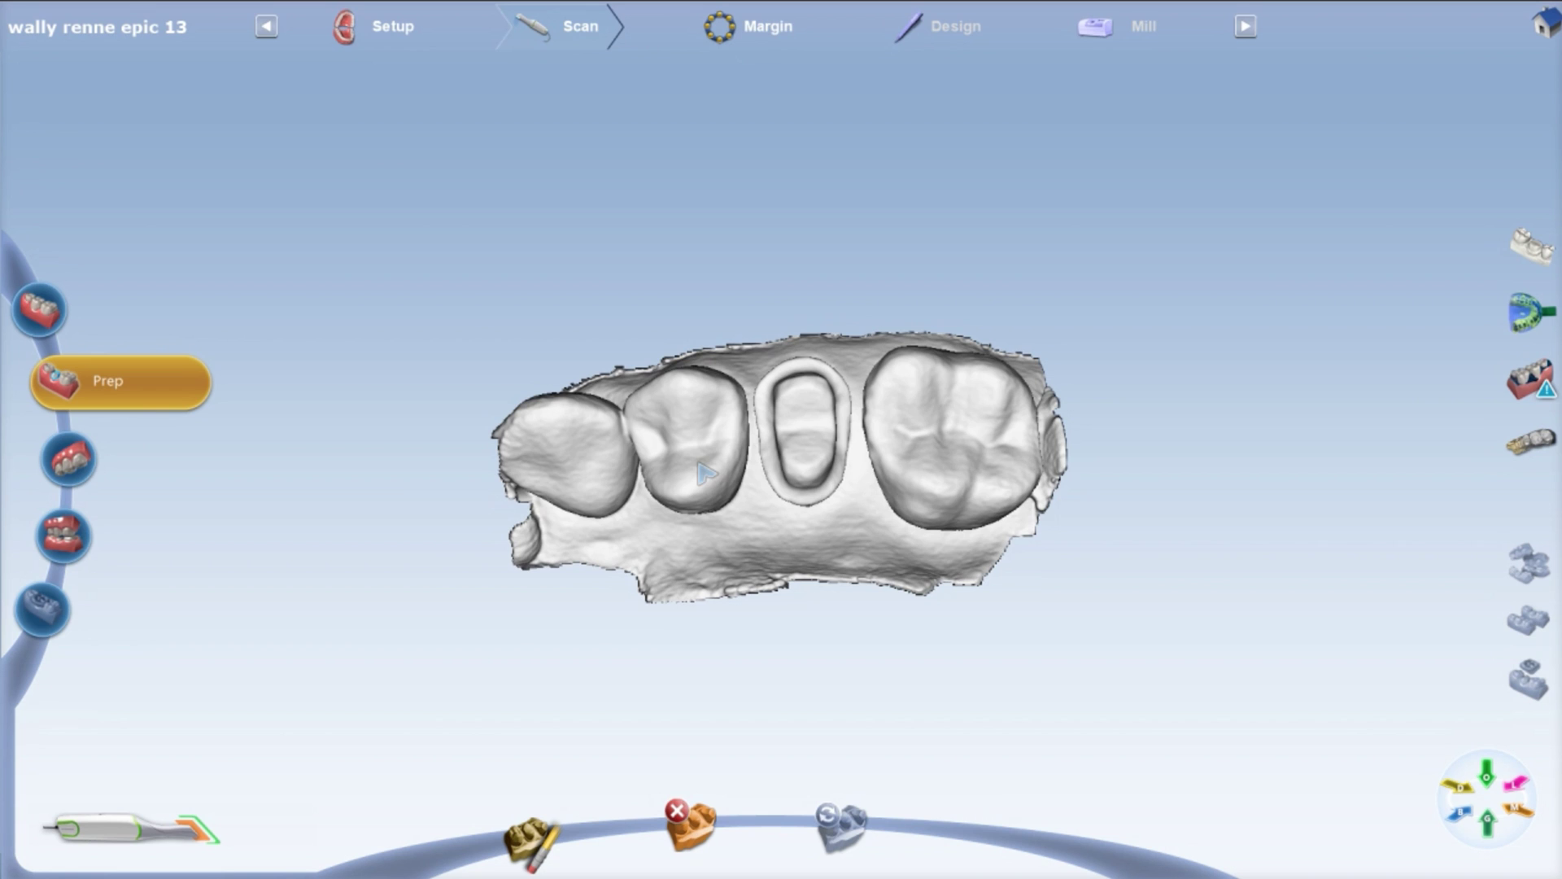
- Show the prep scan's data density and rotate it to check coverage before scanning the opposing arch
scroll(898, 470, up, 3)
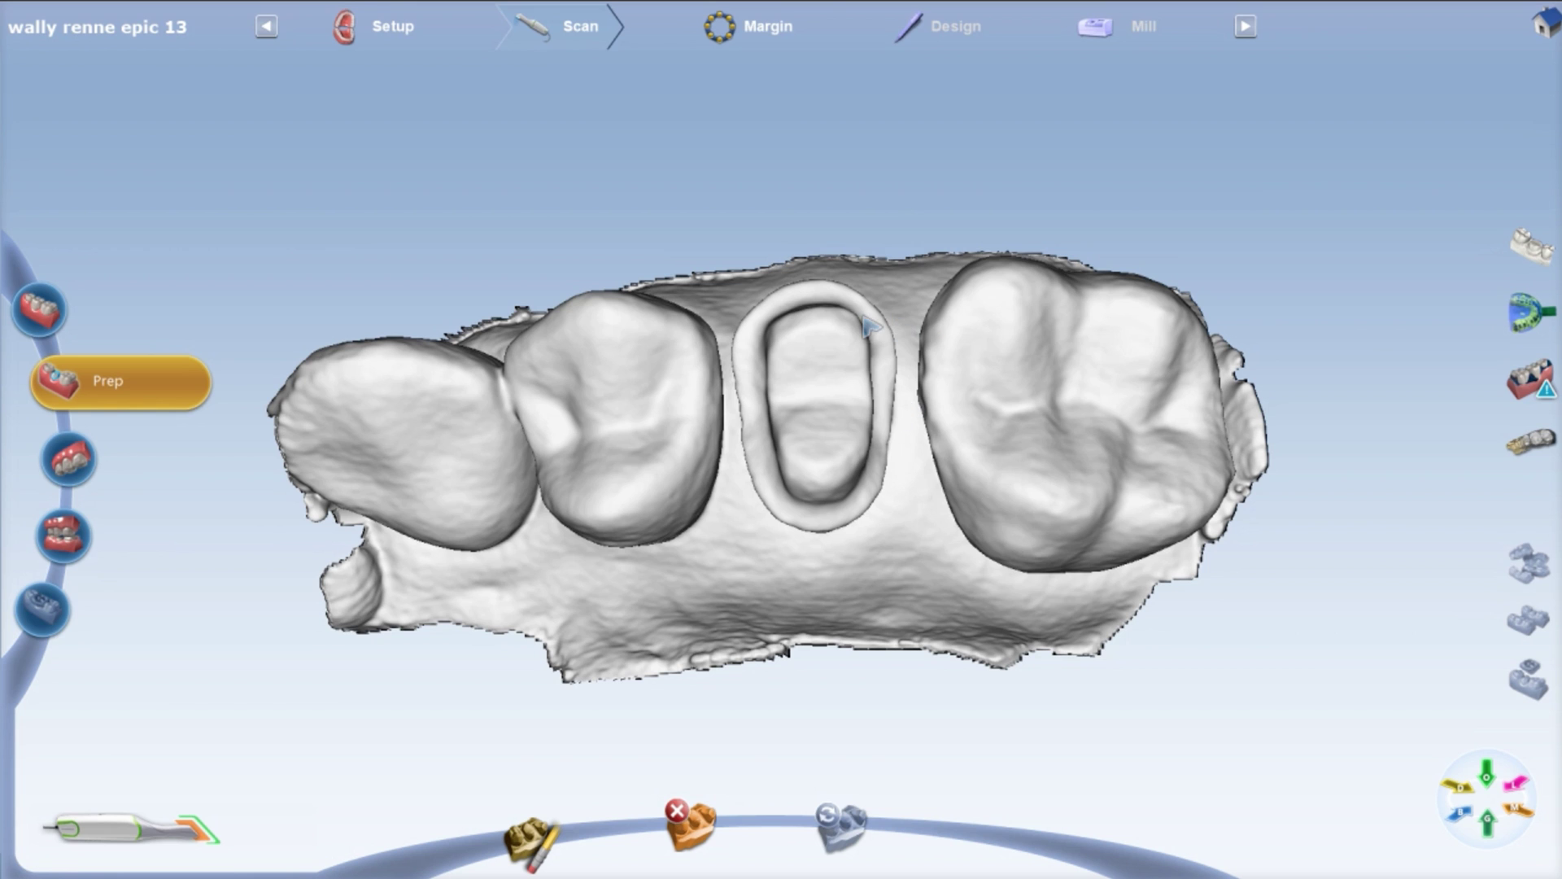
mouse_move(1537, 387)
click(1533, 381)
drag(1090, 456, 1086, 388)
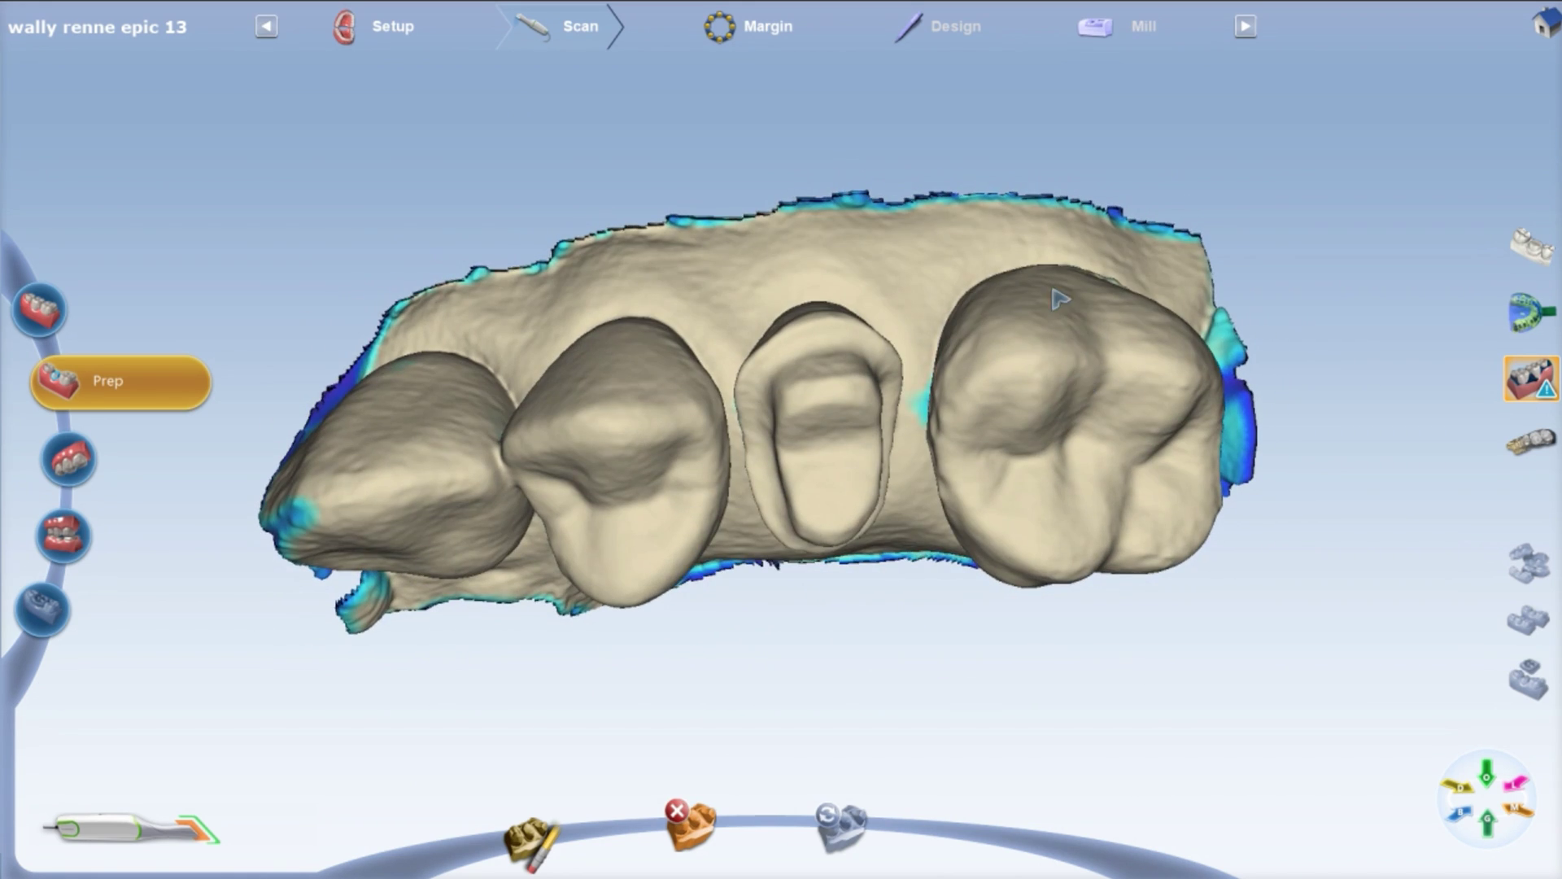
drag(1058, 300, 1040, 236)
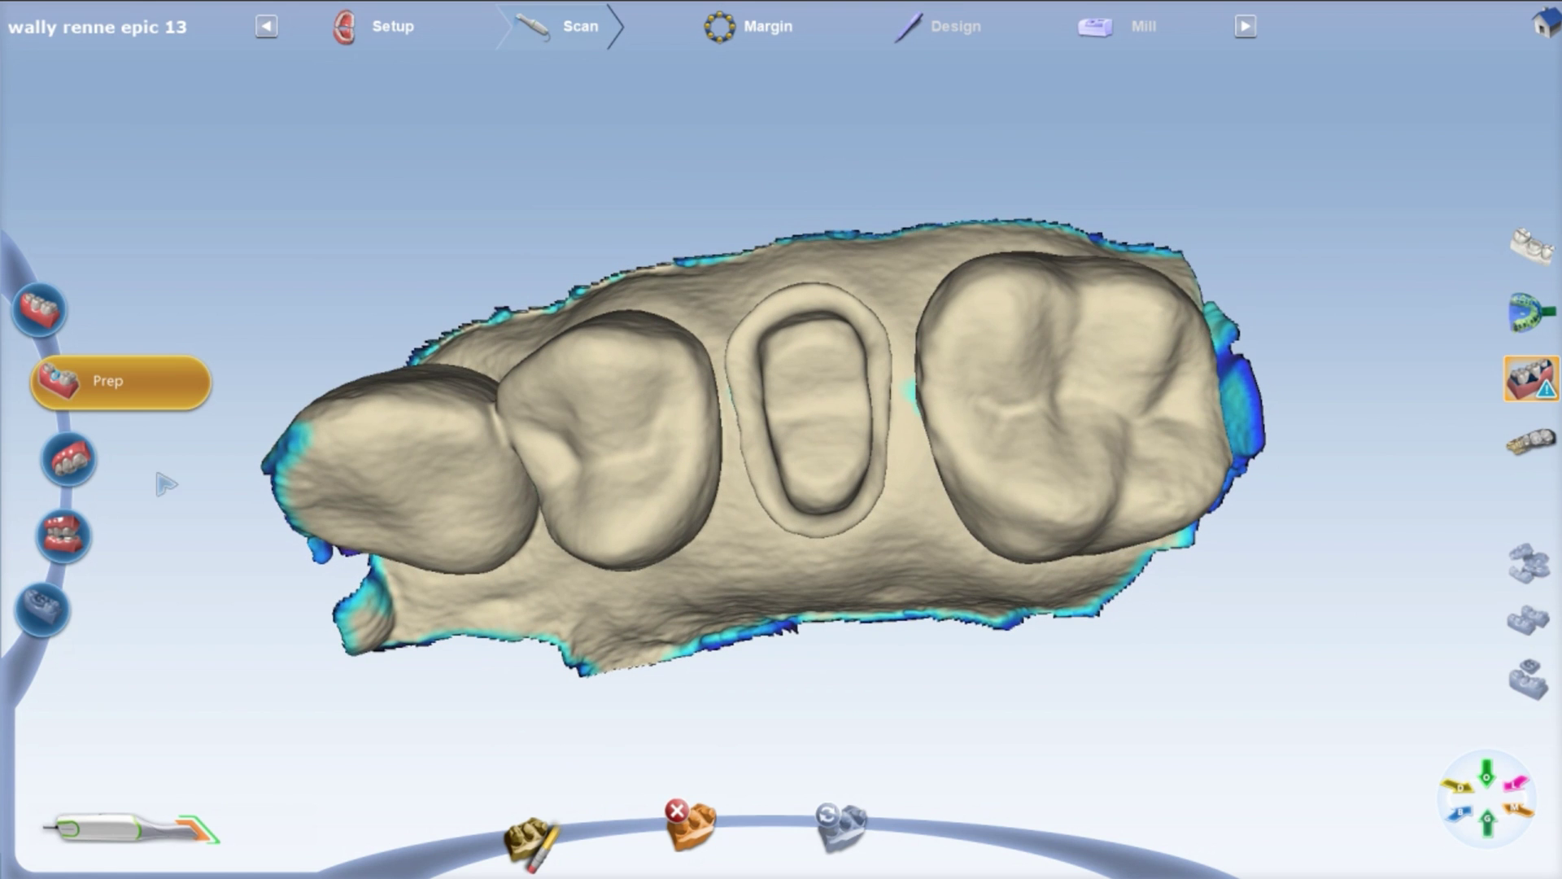
click(74, 465)
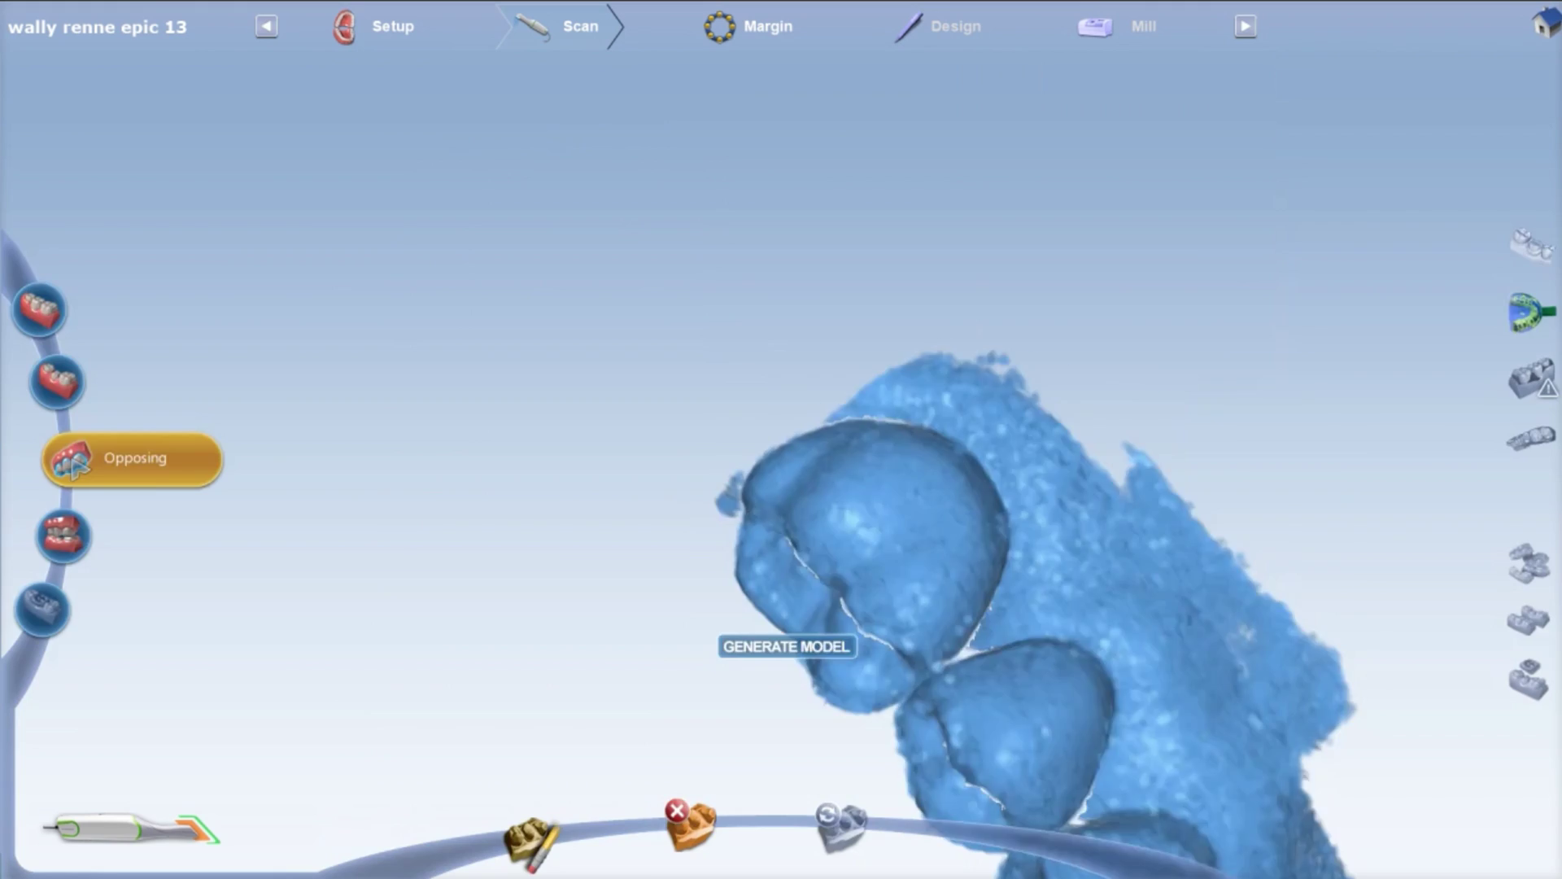
- Finish the opposing-arch scan and move on to the buccal bite registration
click(88, 537)
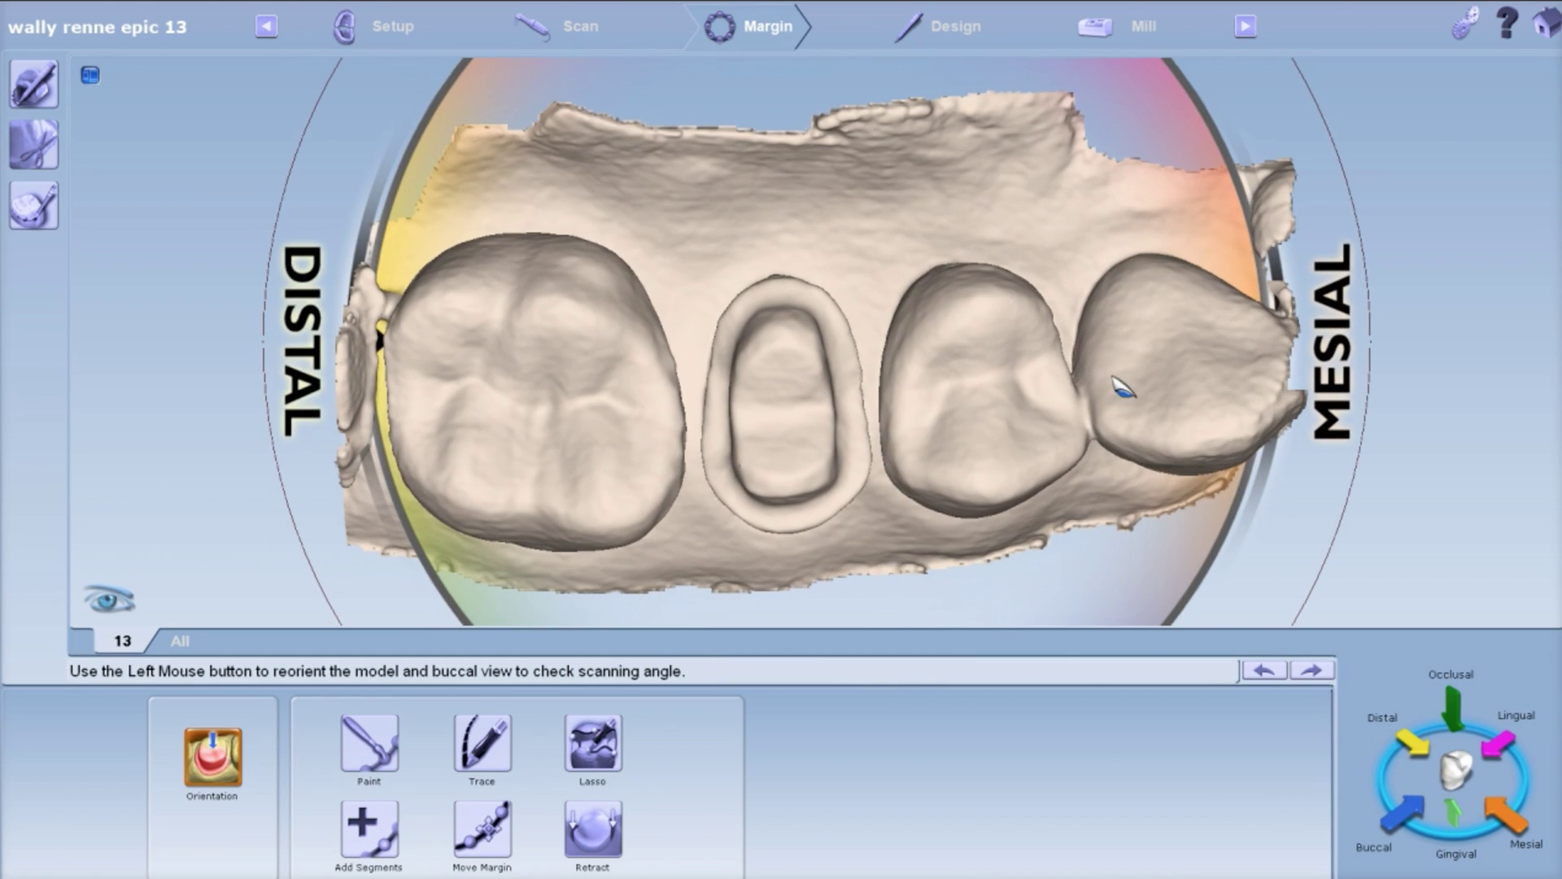
- Rotate the model within the orientation ring until it sits in a level occlusal view
drag(1052, 378, 696, 508)
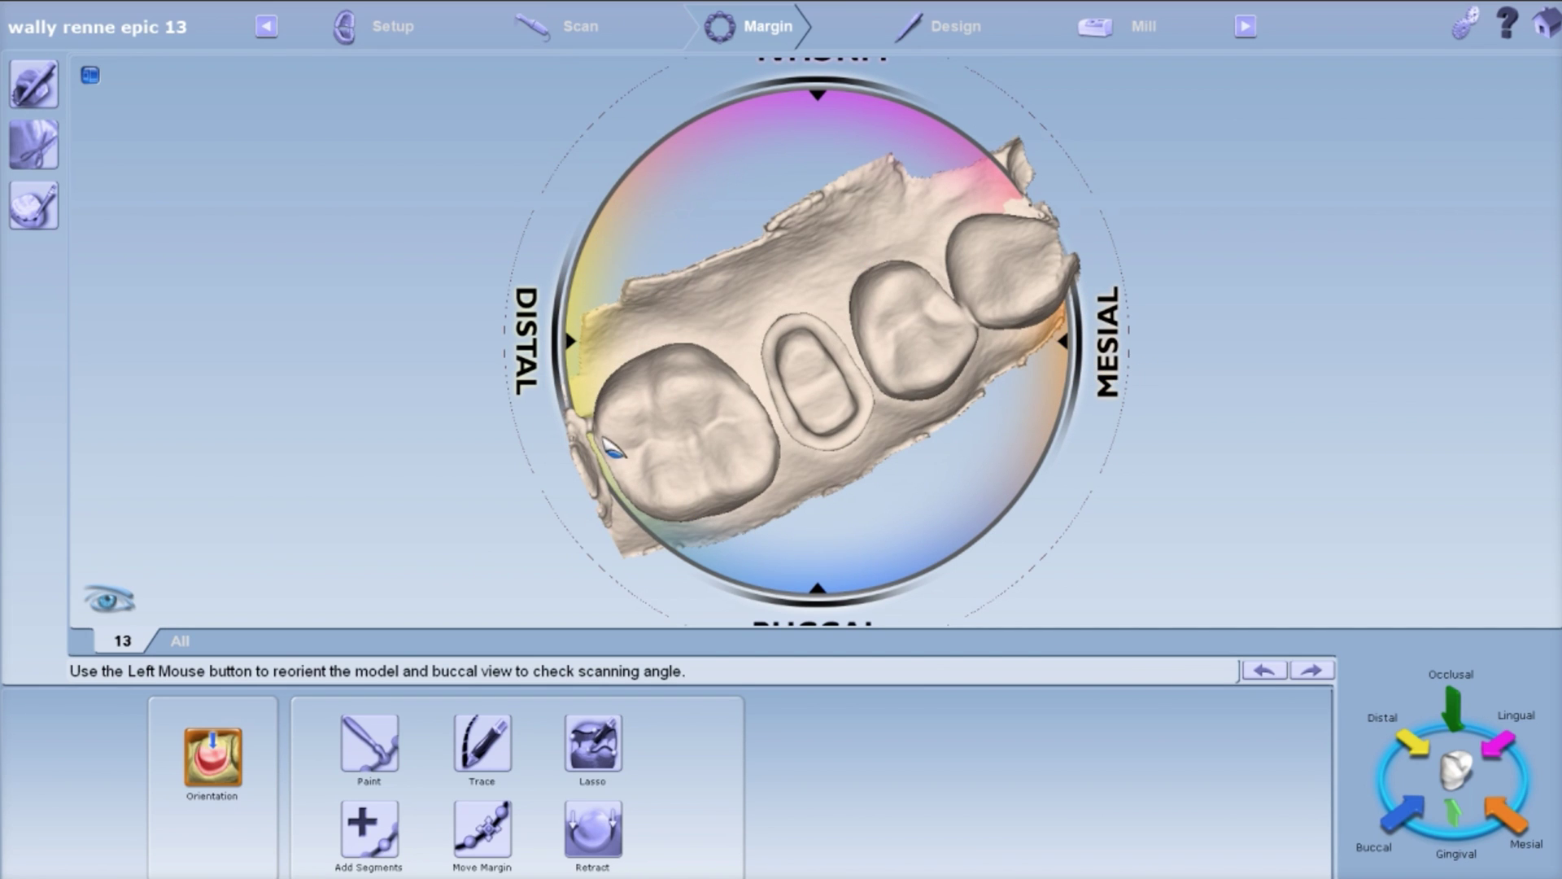
drag(615, 449, 648, 367)
- Accept the orientation and trace the margin along the tooth 13 preparation's finish line
click(218, 757)
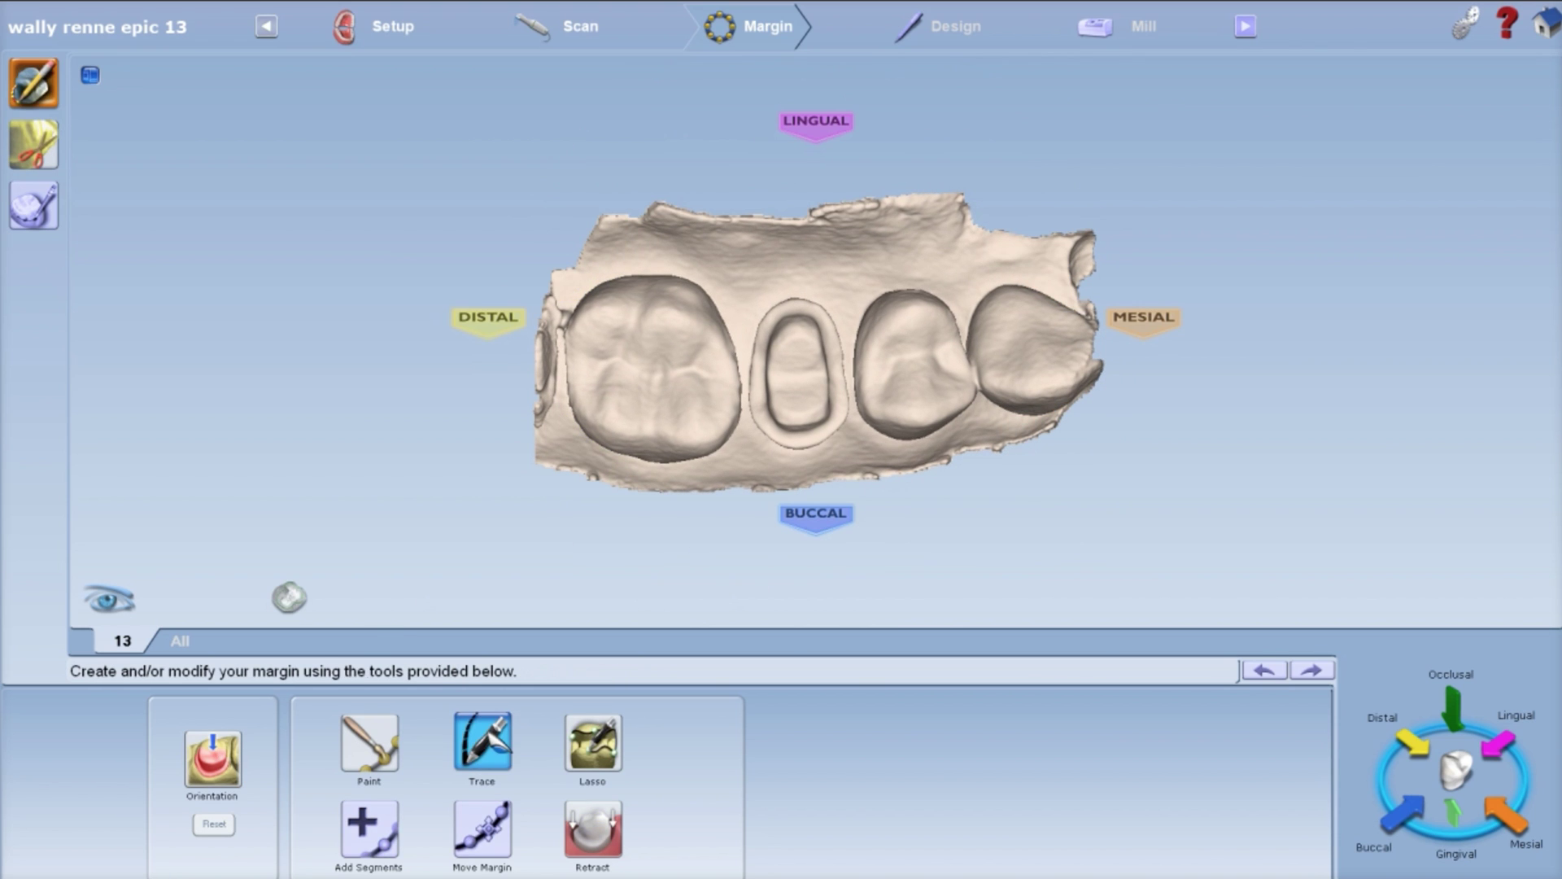
click(580, 757)
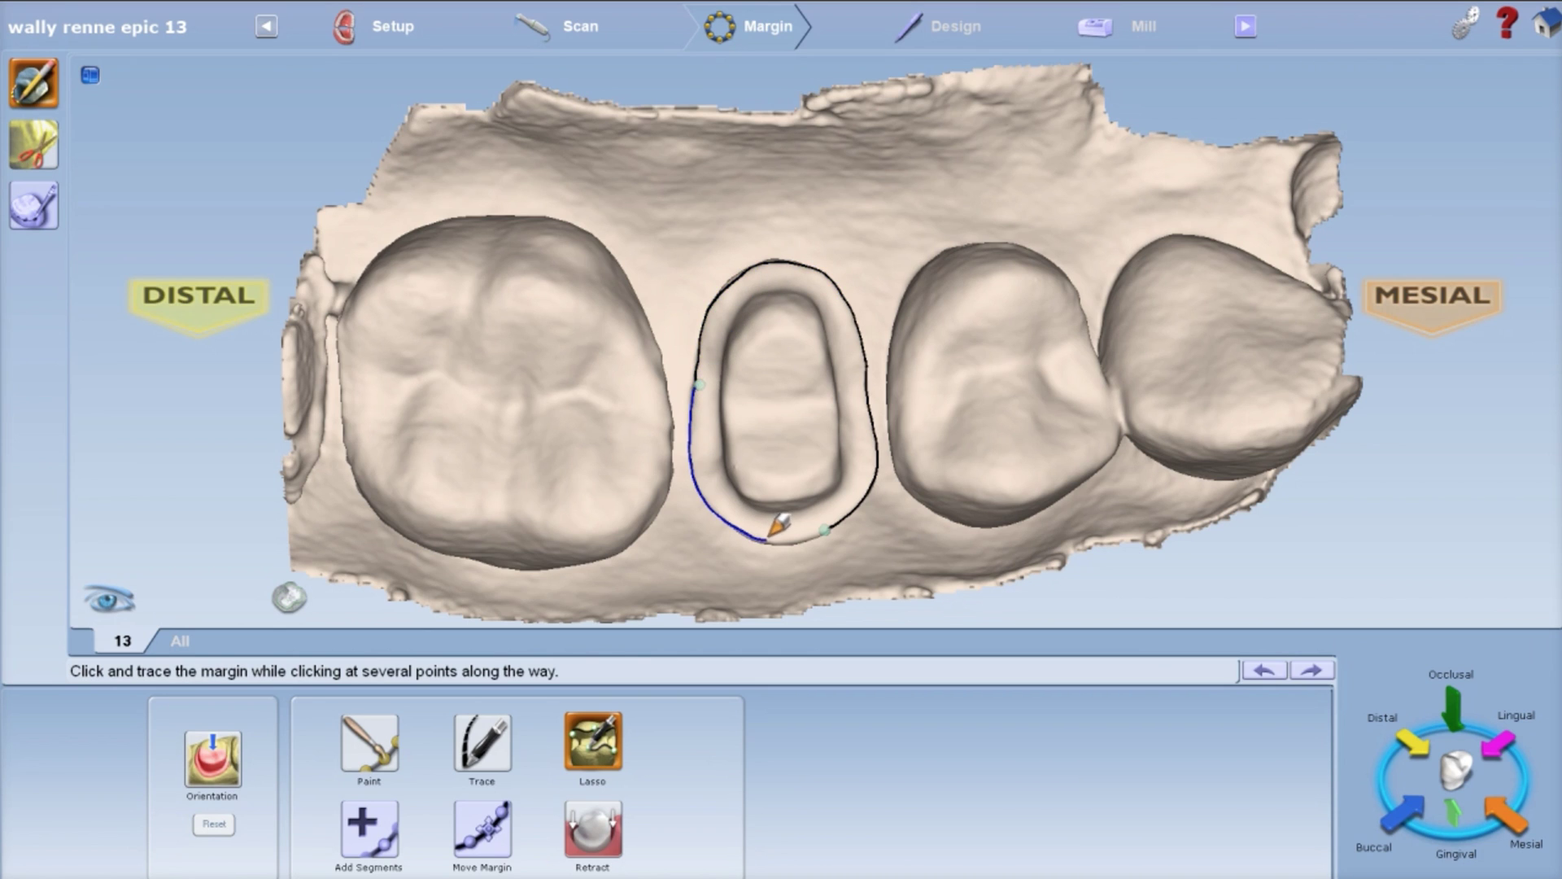
- Close the margin loop, inspect it from buccal and lingual sides, then return to occlusal view
double_click(836, 516)
scroll(823, 526, up, 5)
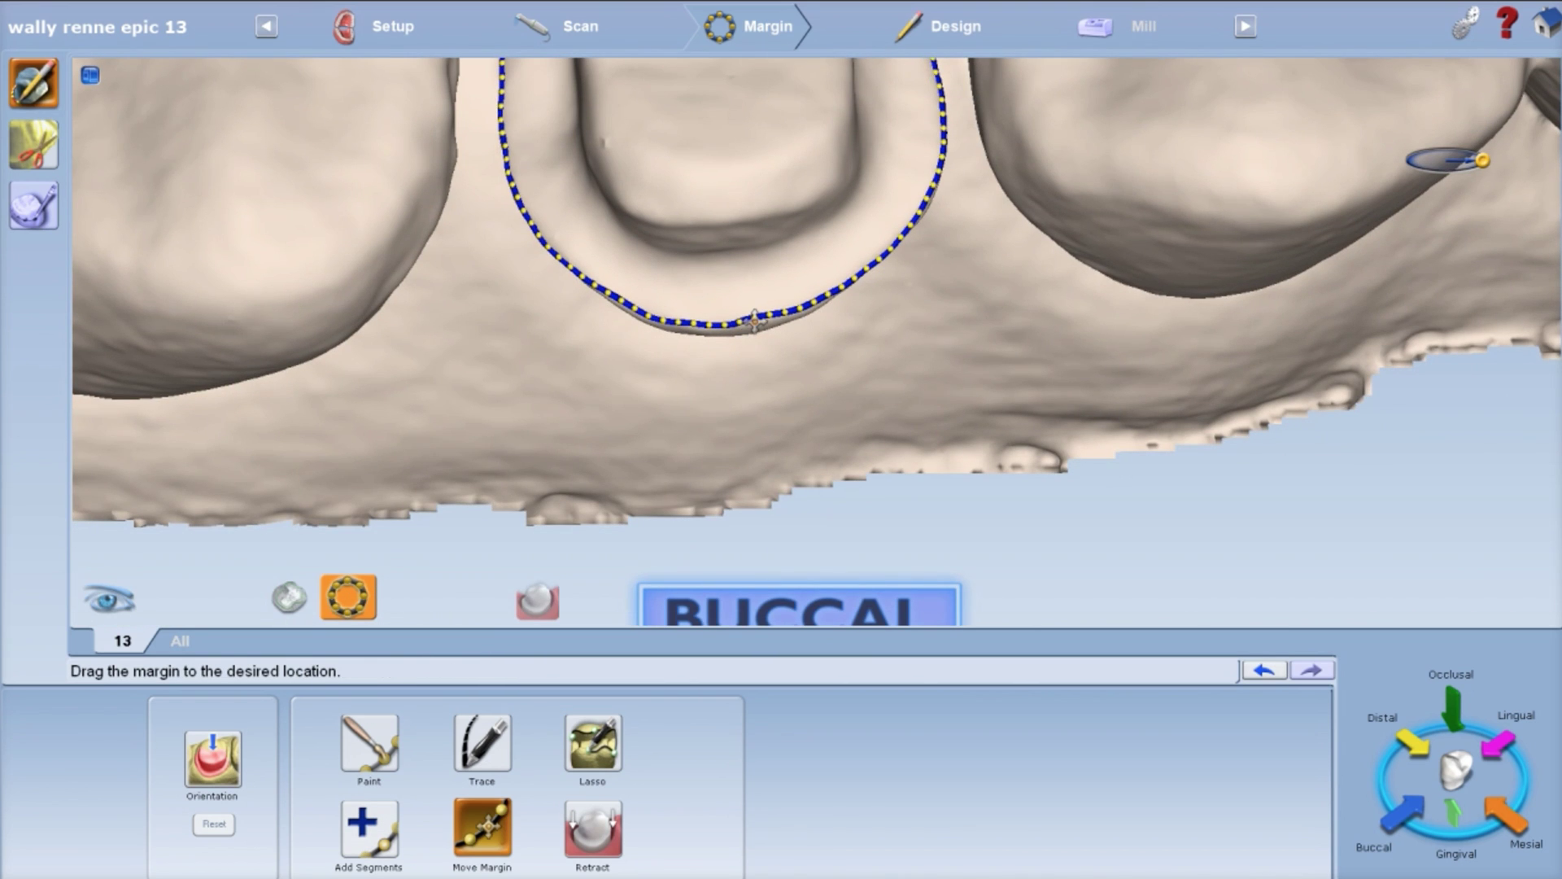
right_drag(749, 320, 1073, 377)
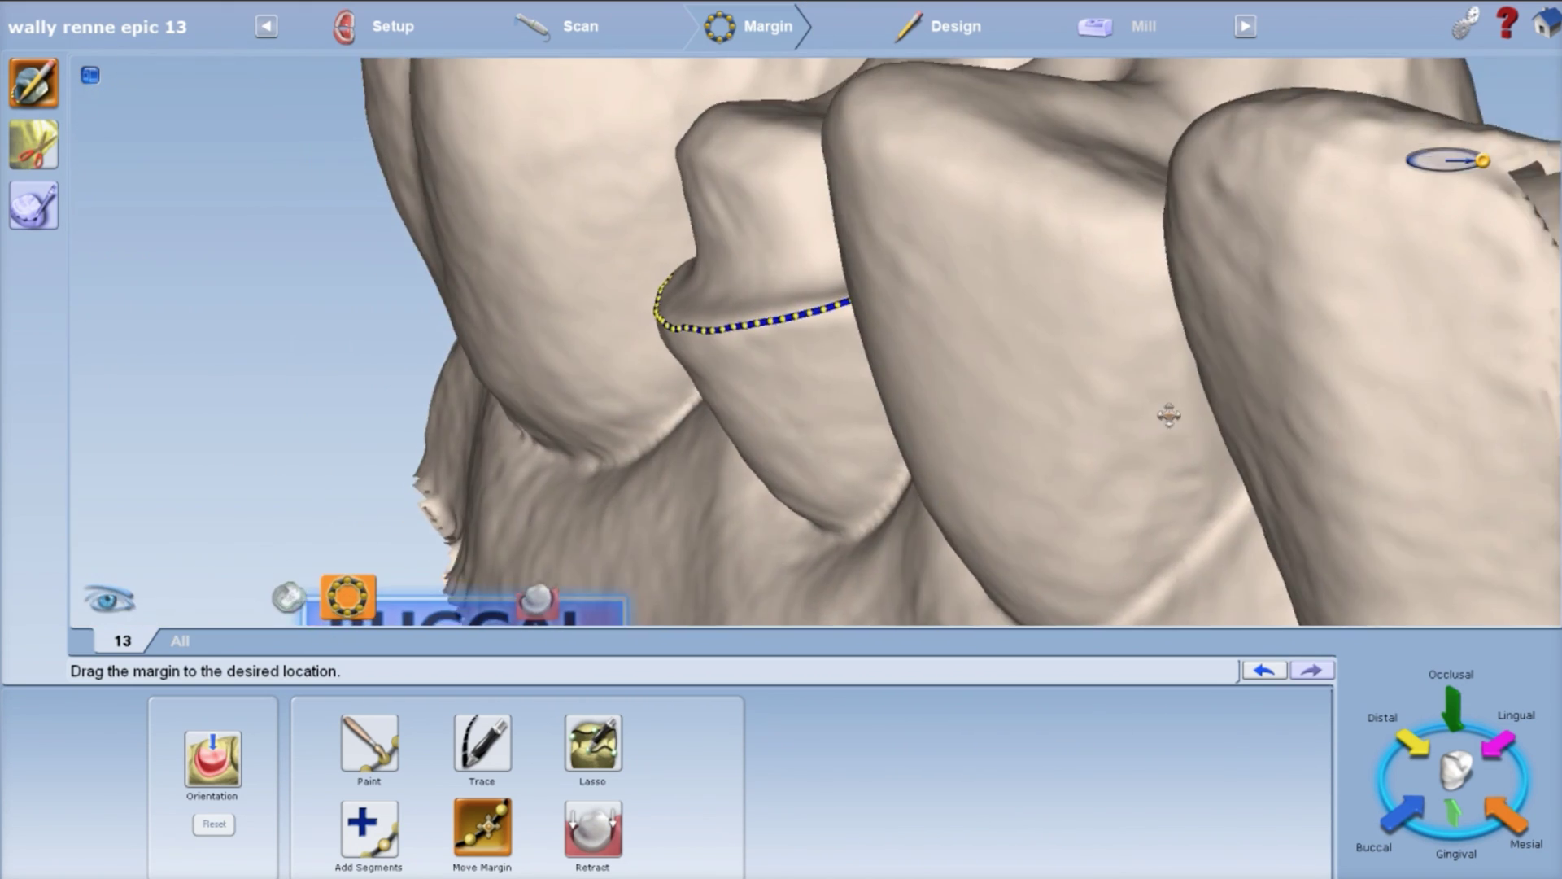
middle_drag(1169, 416, 967, 405)
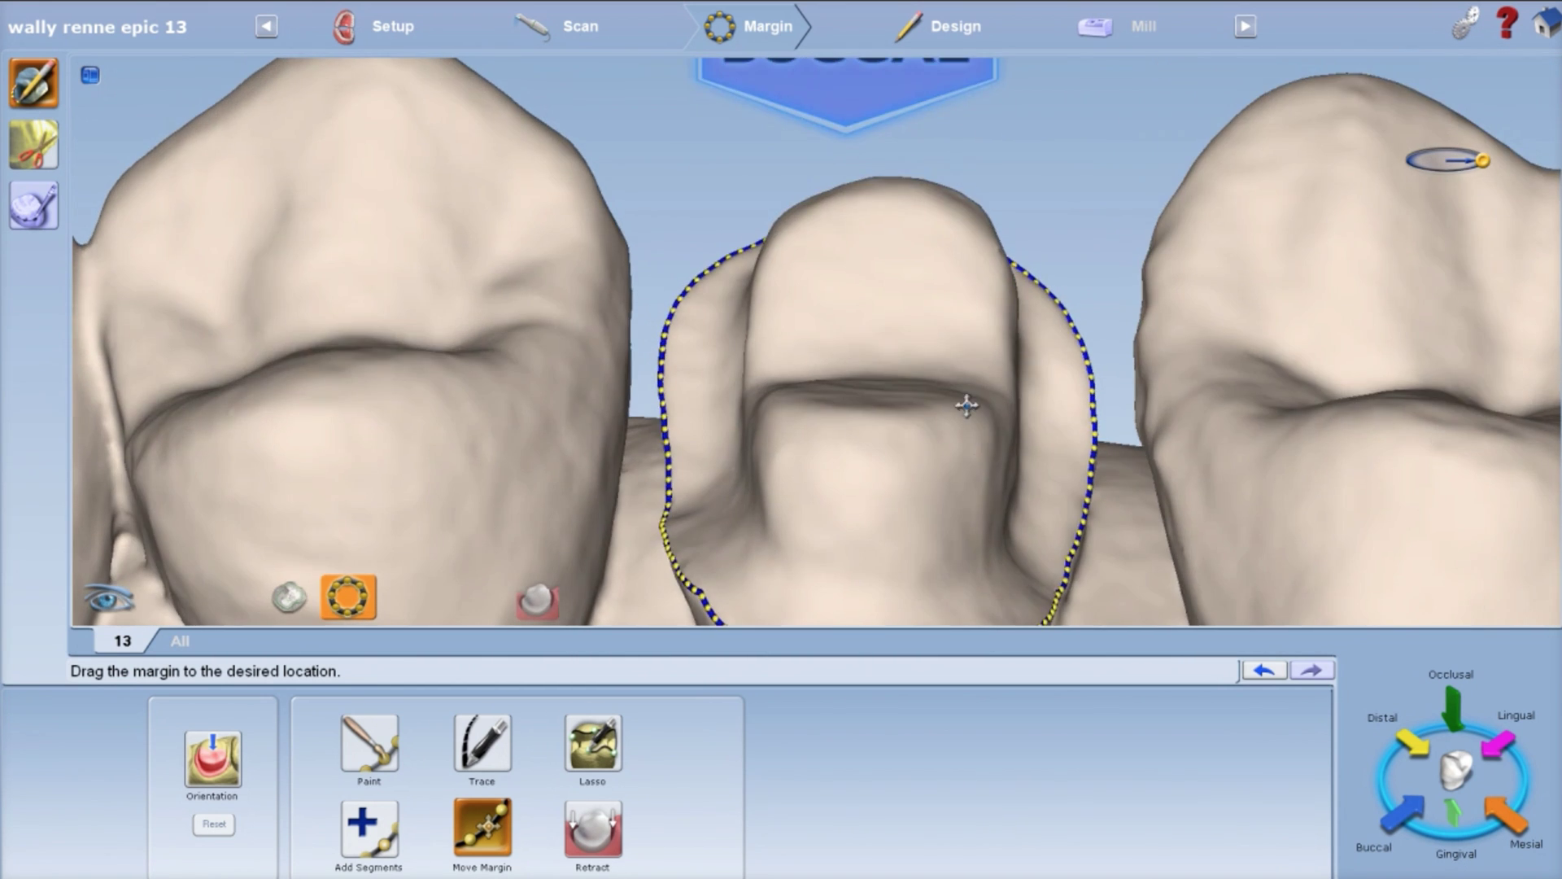
scroll(914, 244, down, 3)
middle_drag(914, 244, 879, 401)
scroll(878, 401, down, 2)
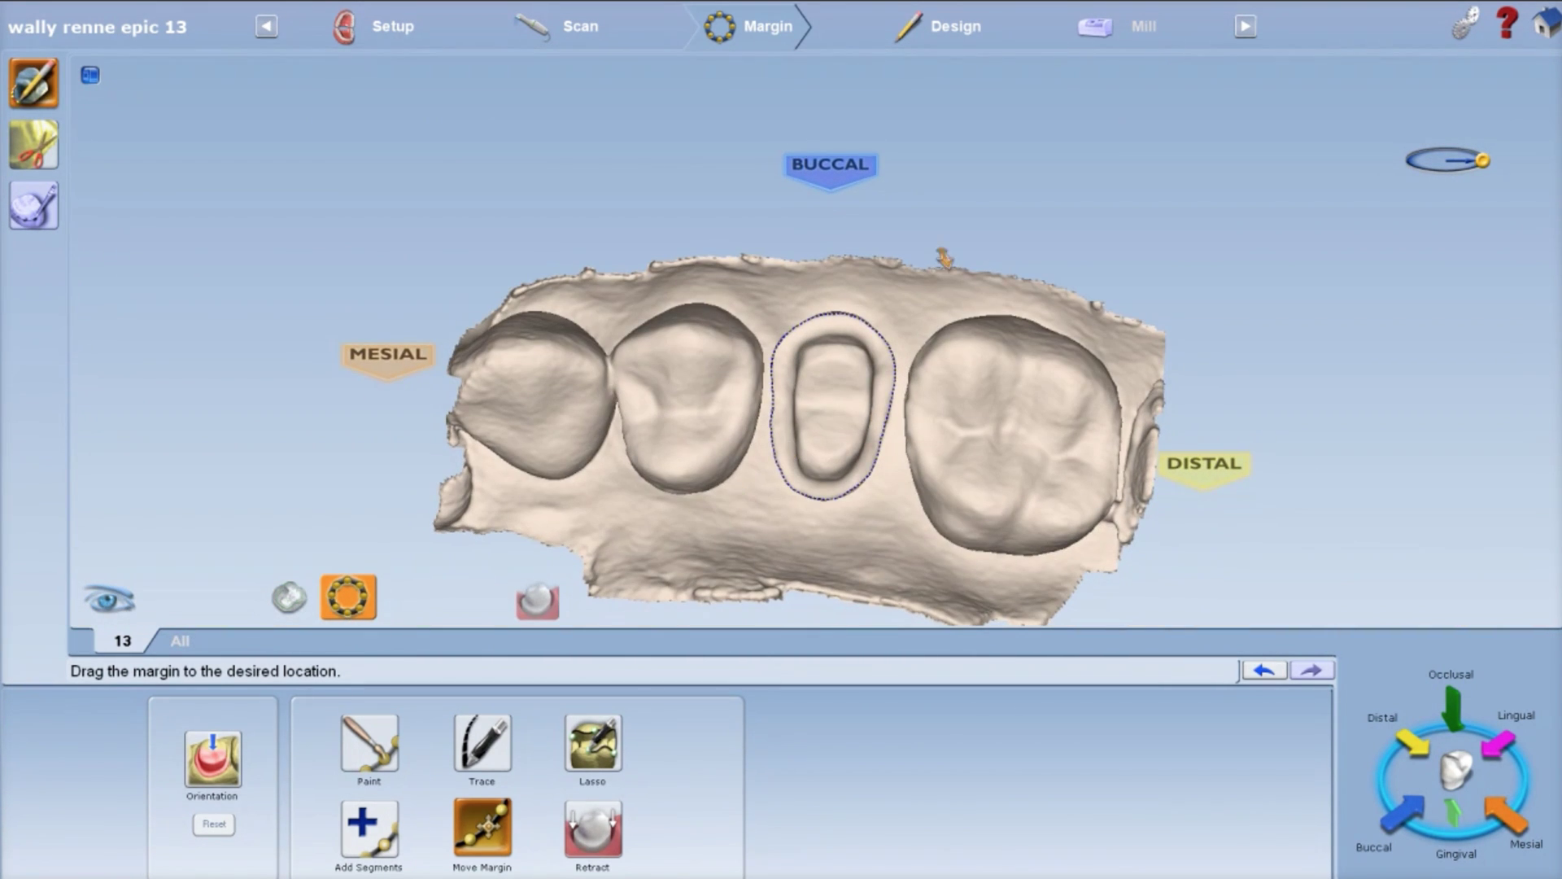
- Open the Design step, tilt the model, and regenerate the Library A crown with Autogenesis
click(968, 25)
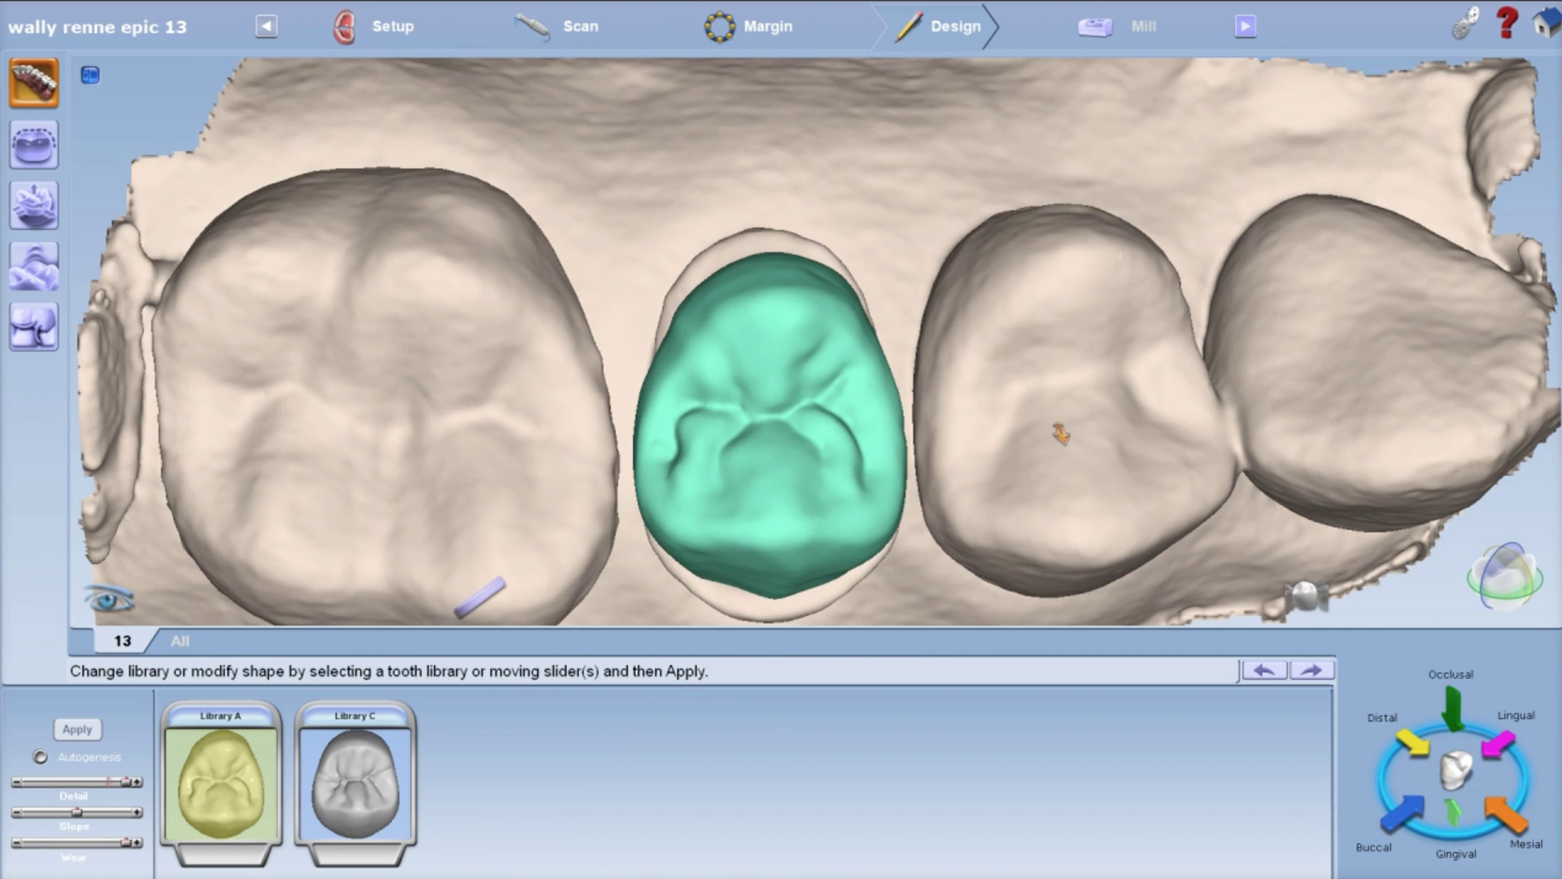
middle_drag(1060, 434, 1092, 397)
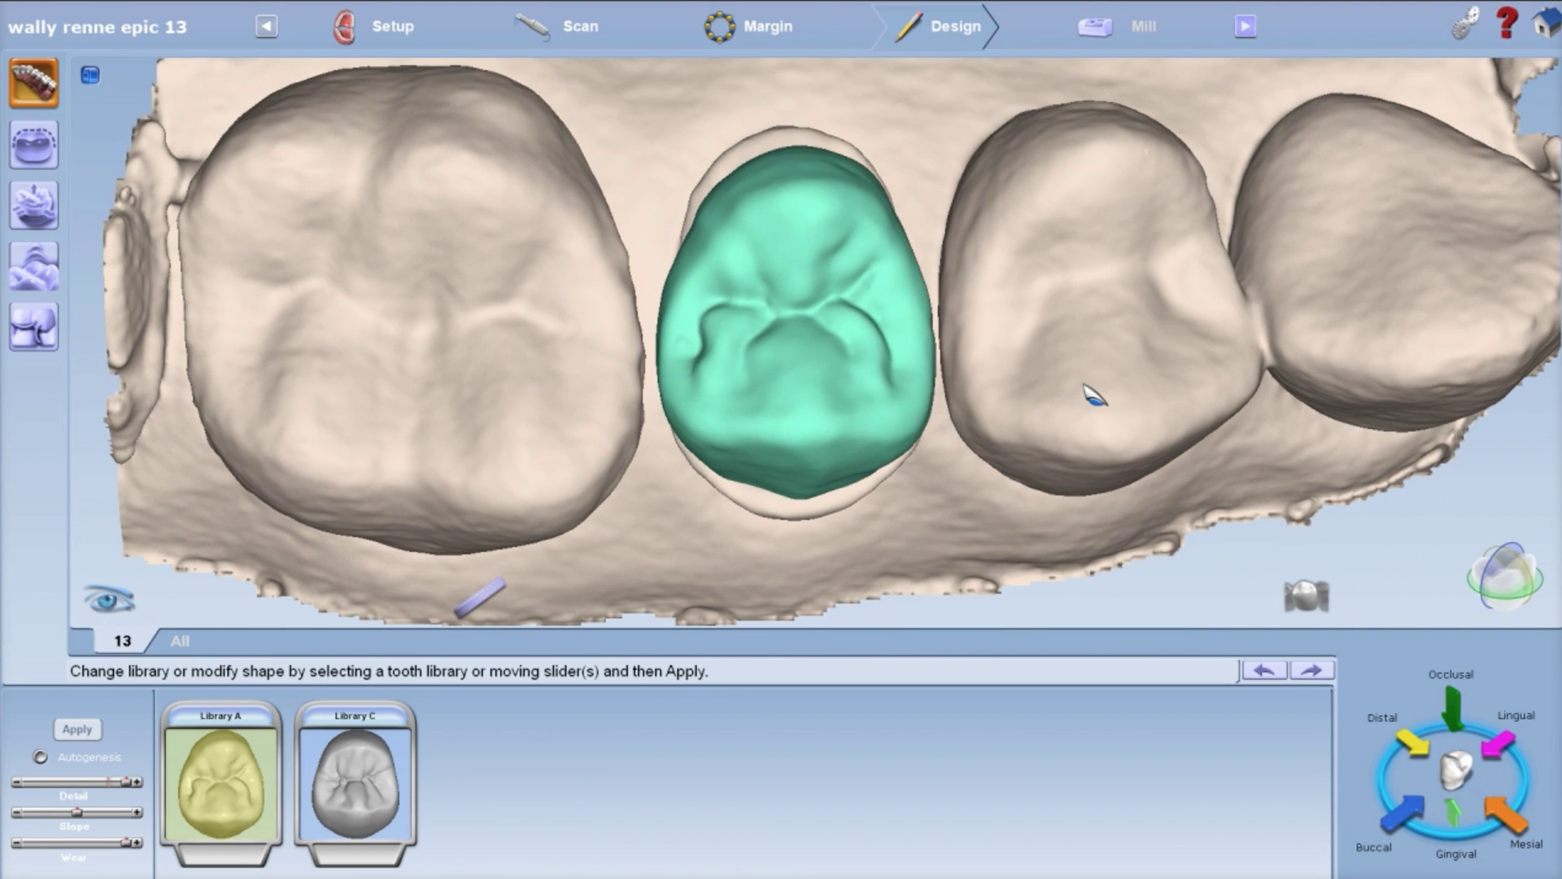
middle_drag(1038, 458, 730, 508)
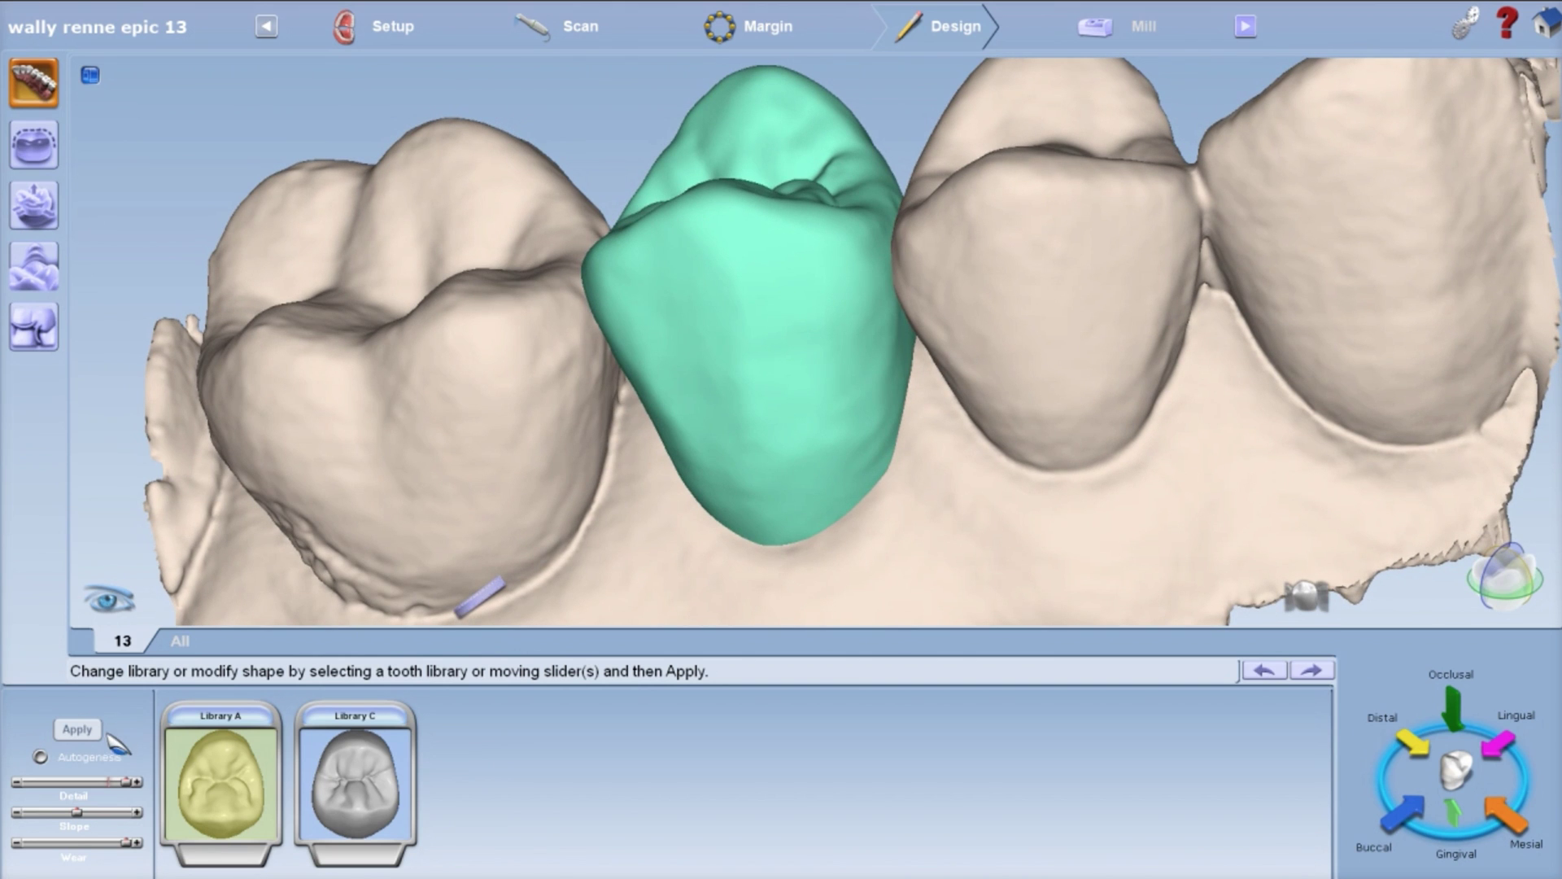
click(39, 756)
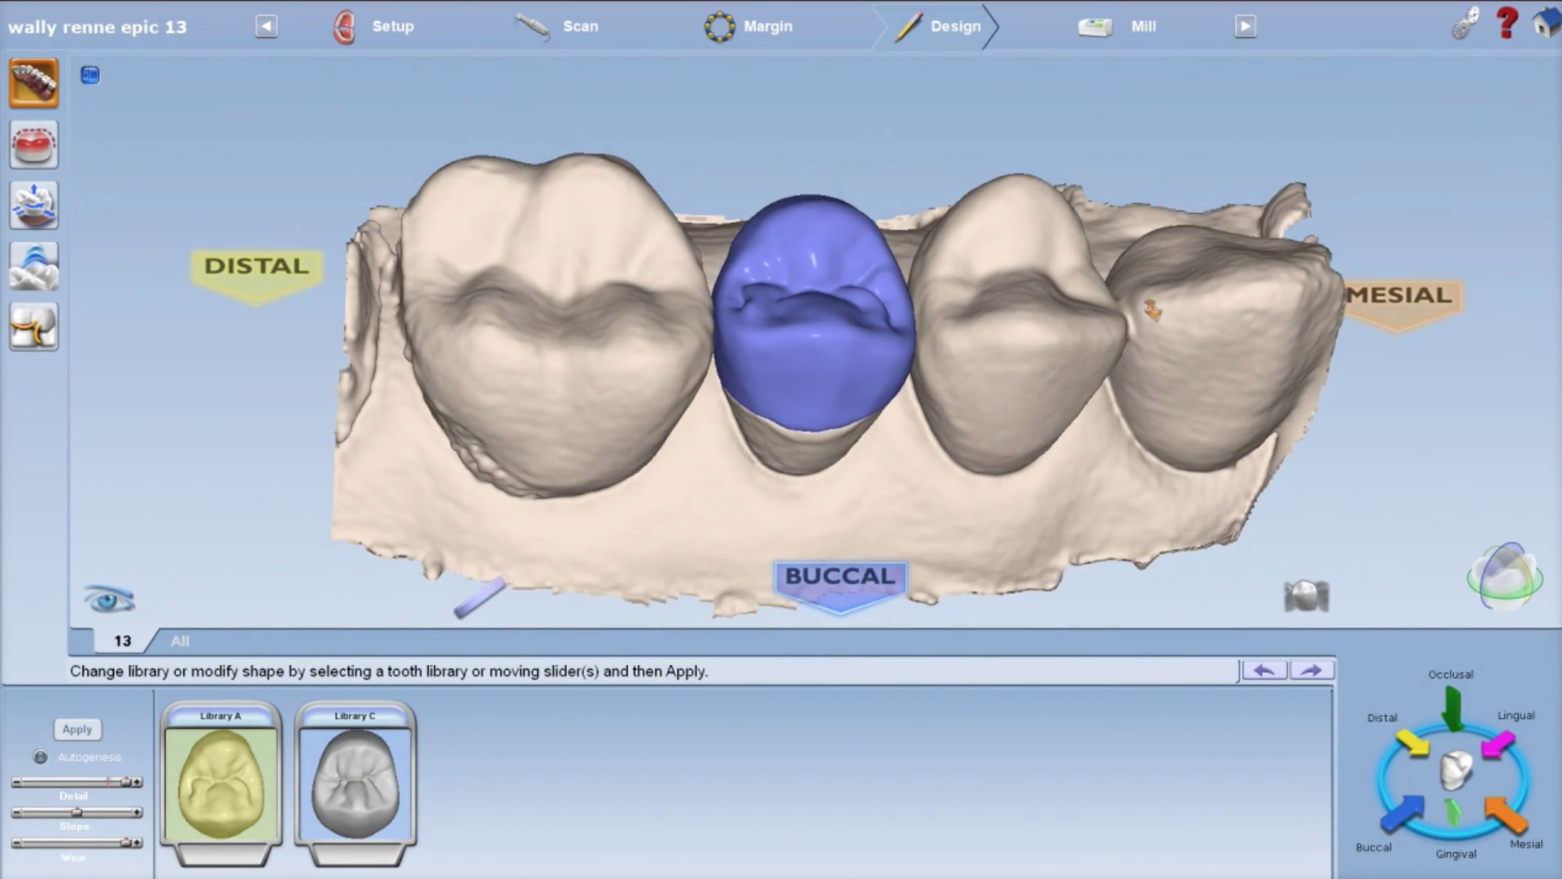
click(33, 265)
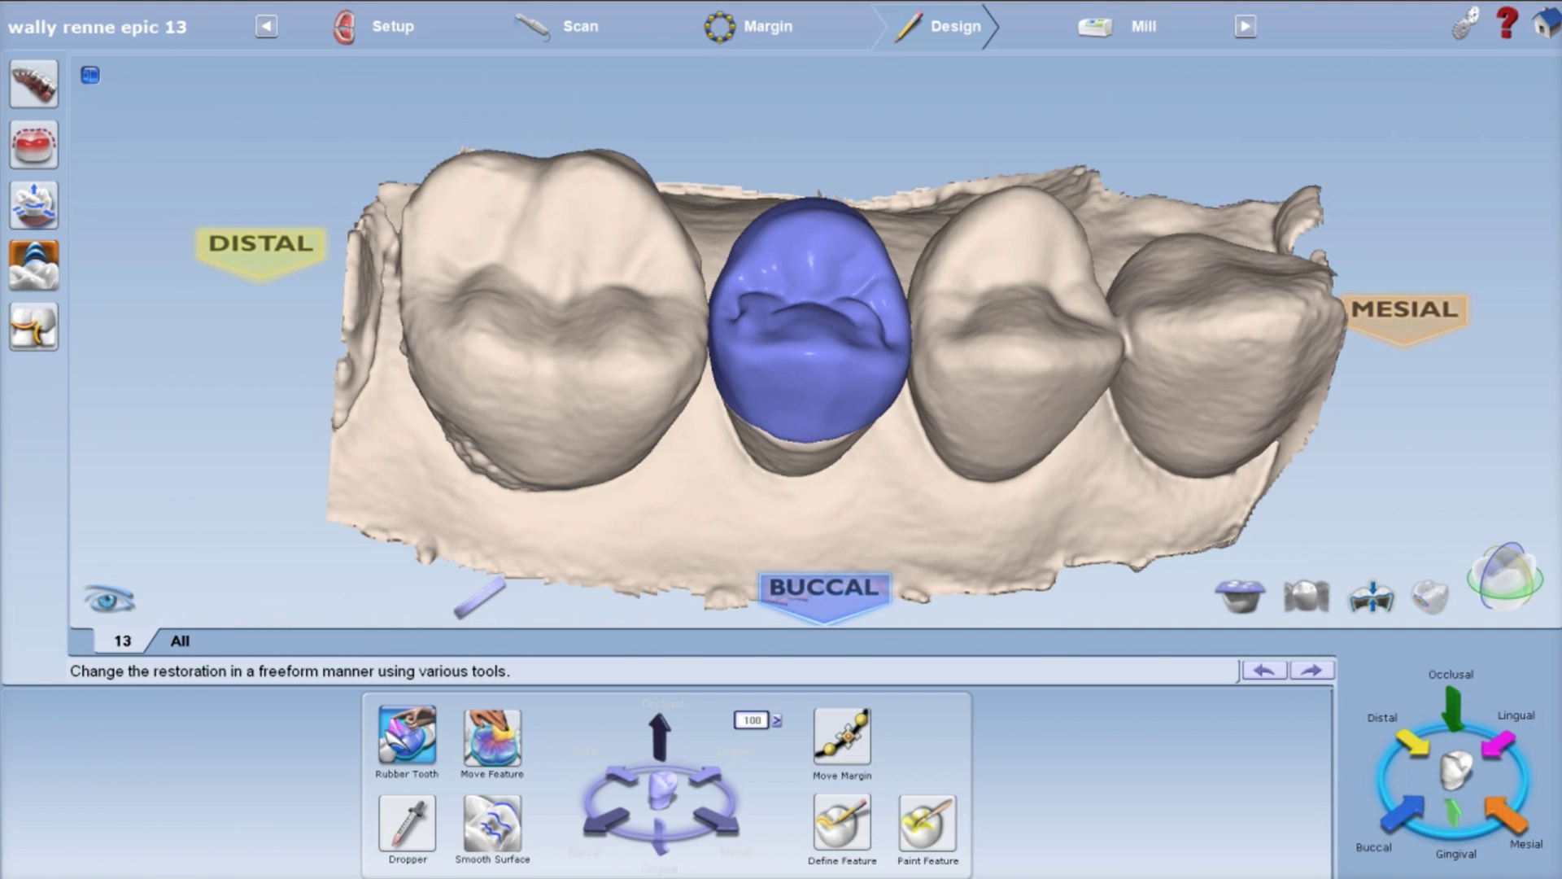
click(407, 737)
drag(803, 293, 813, 257)
drag(823, 357, 838, 570)
middle_drag(1179, 492, 974, 122)
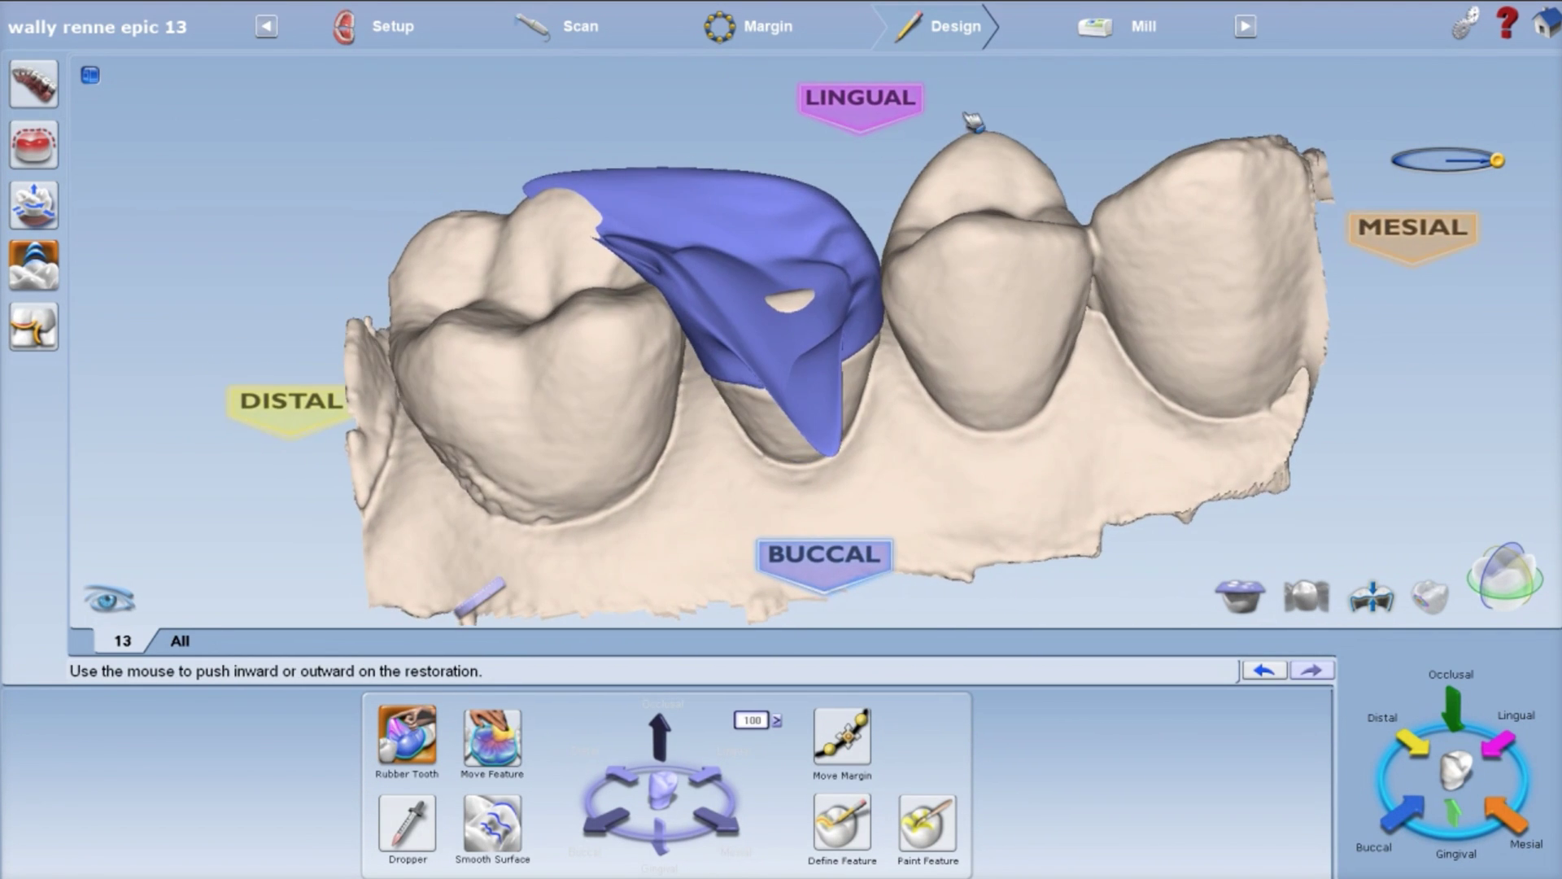
middle_drag(358, 459, 371, 318)
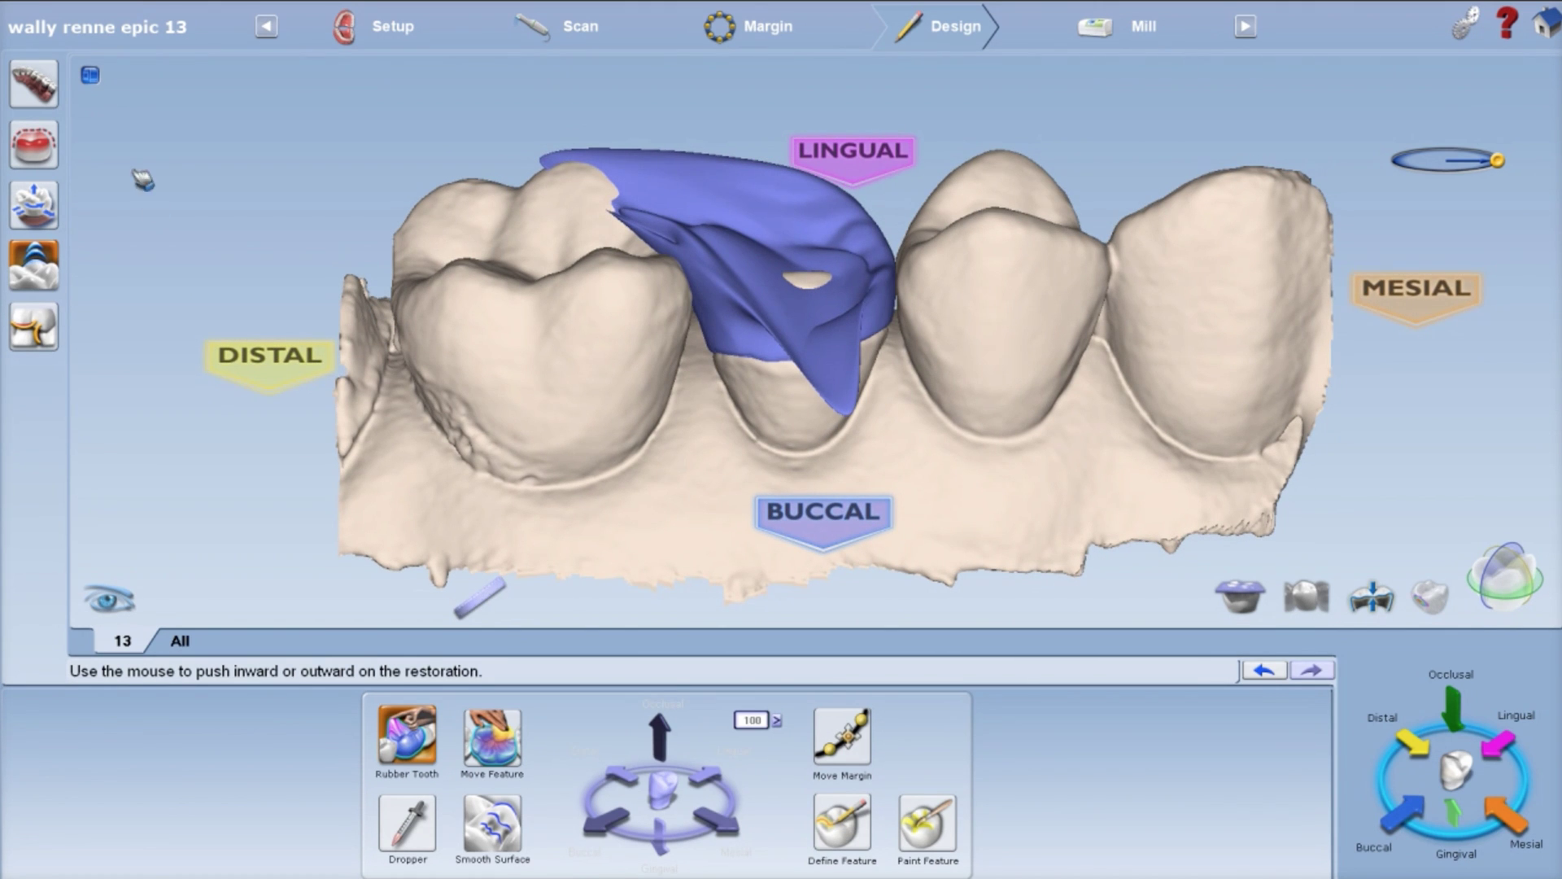
click(50, 96)
middle_drag(488, 560, 722, 471)
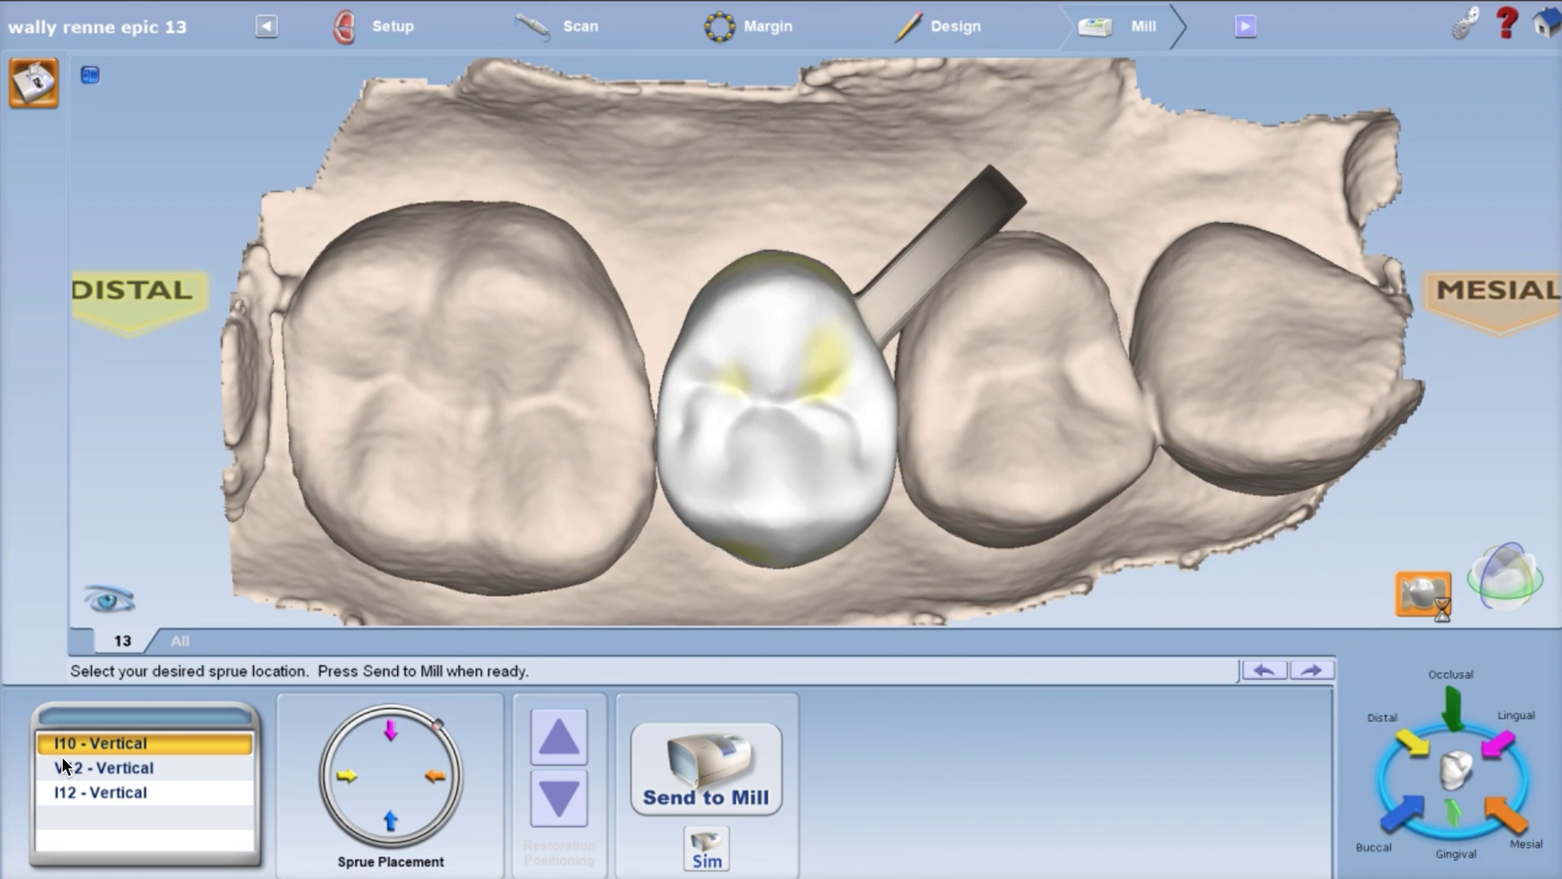
- Hide the arch so the tooth 13 crown is shown on its own
click(1425, 595)
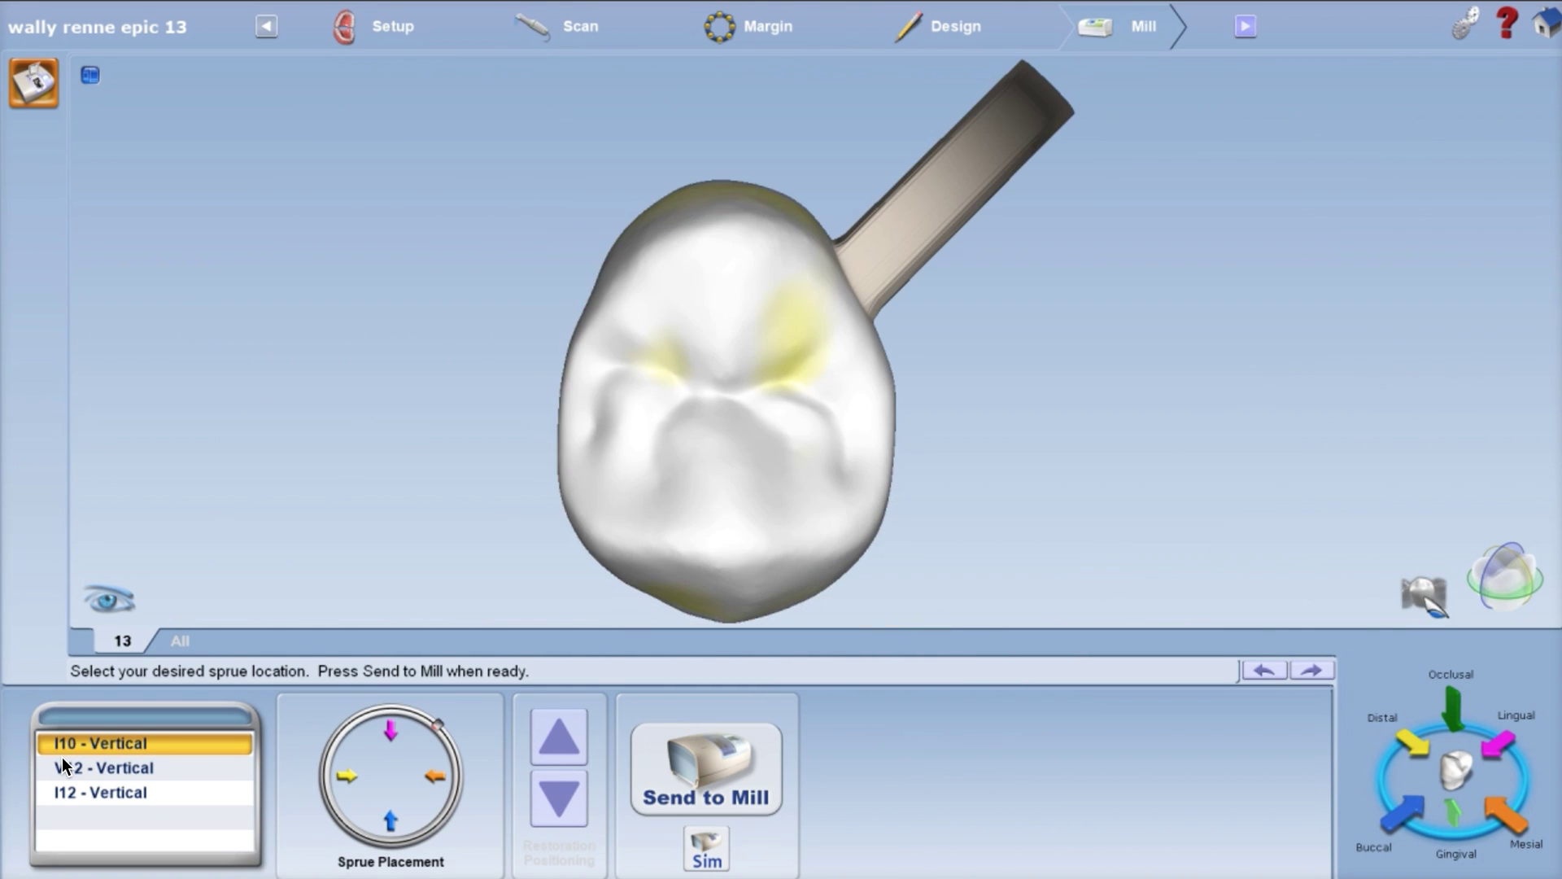
click(1424, 596)
click(1422, 591)
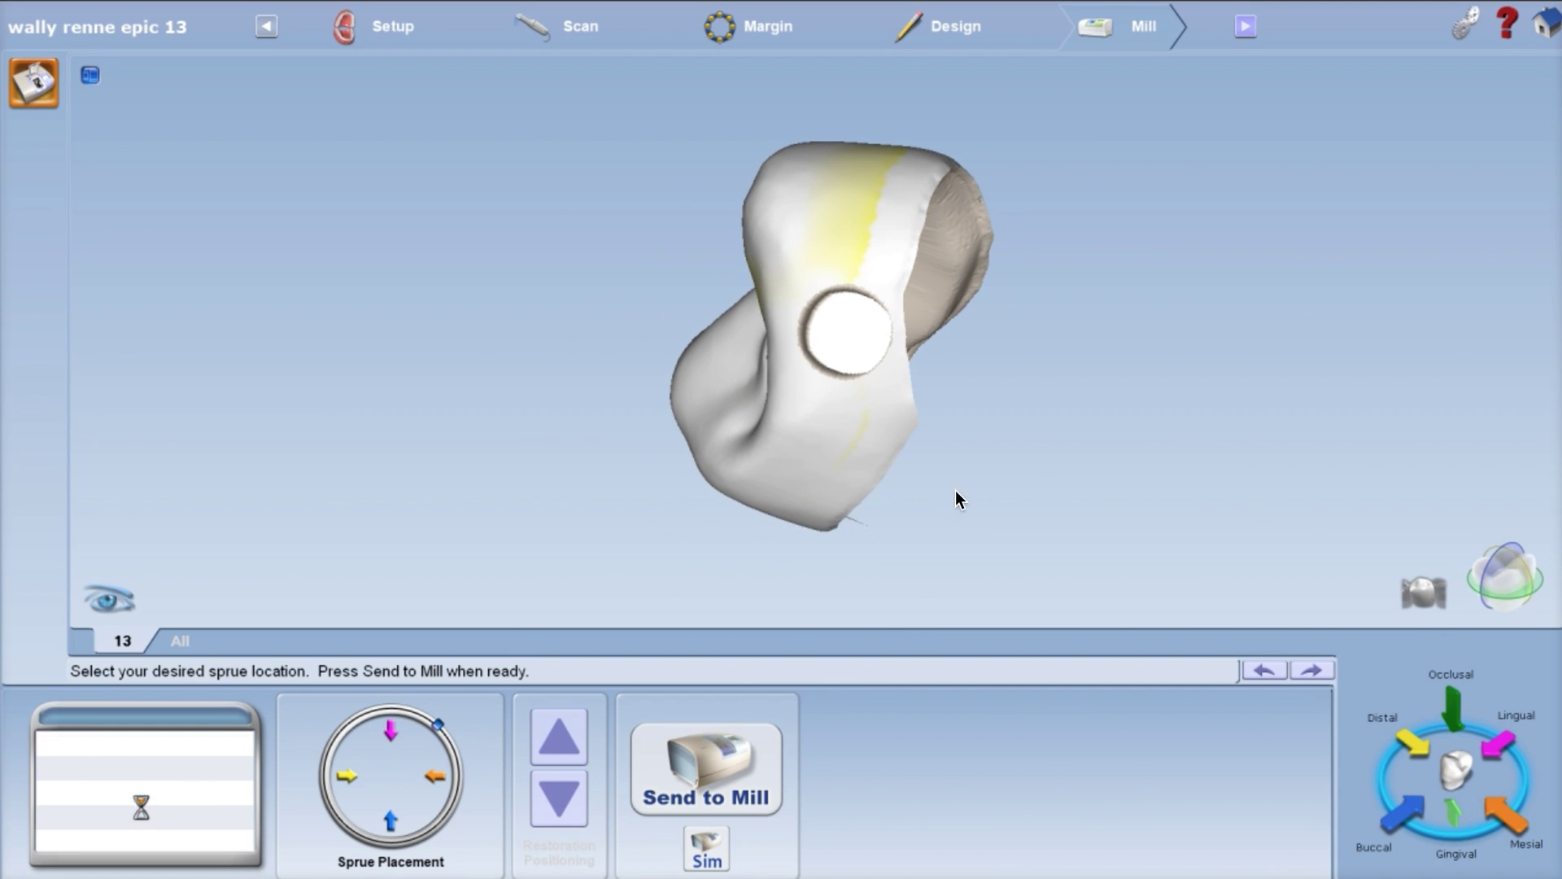
- Move the sprue around the crown to a new spot on its side and view it
drag(438, 725, 364, 711)
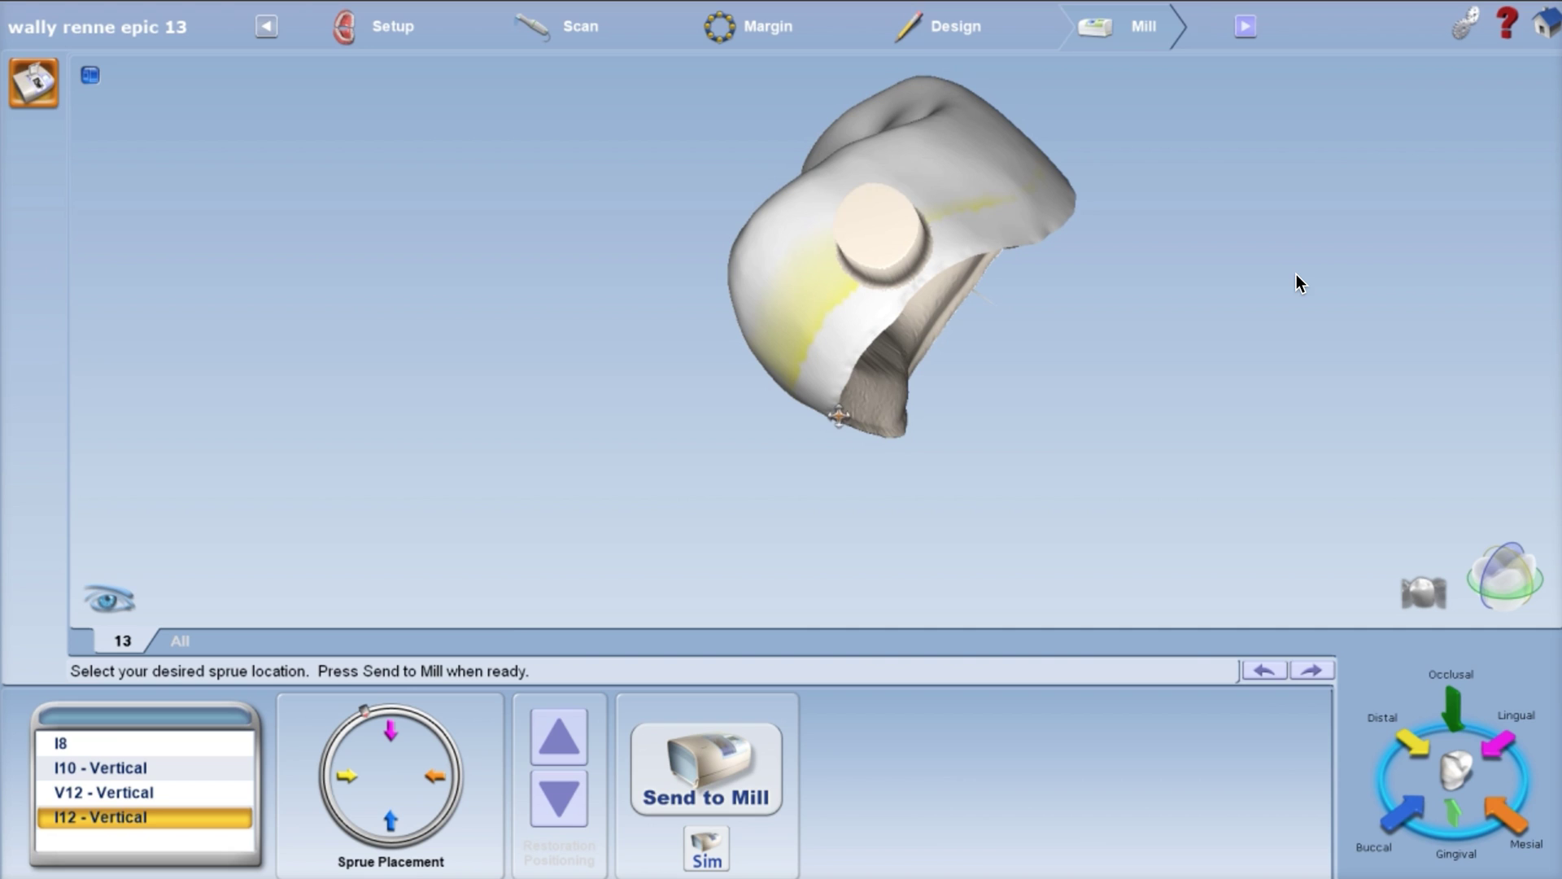
drag(379, 720, 339, 730)
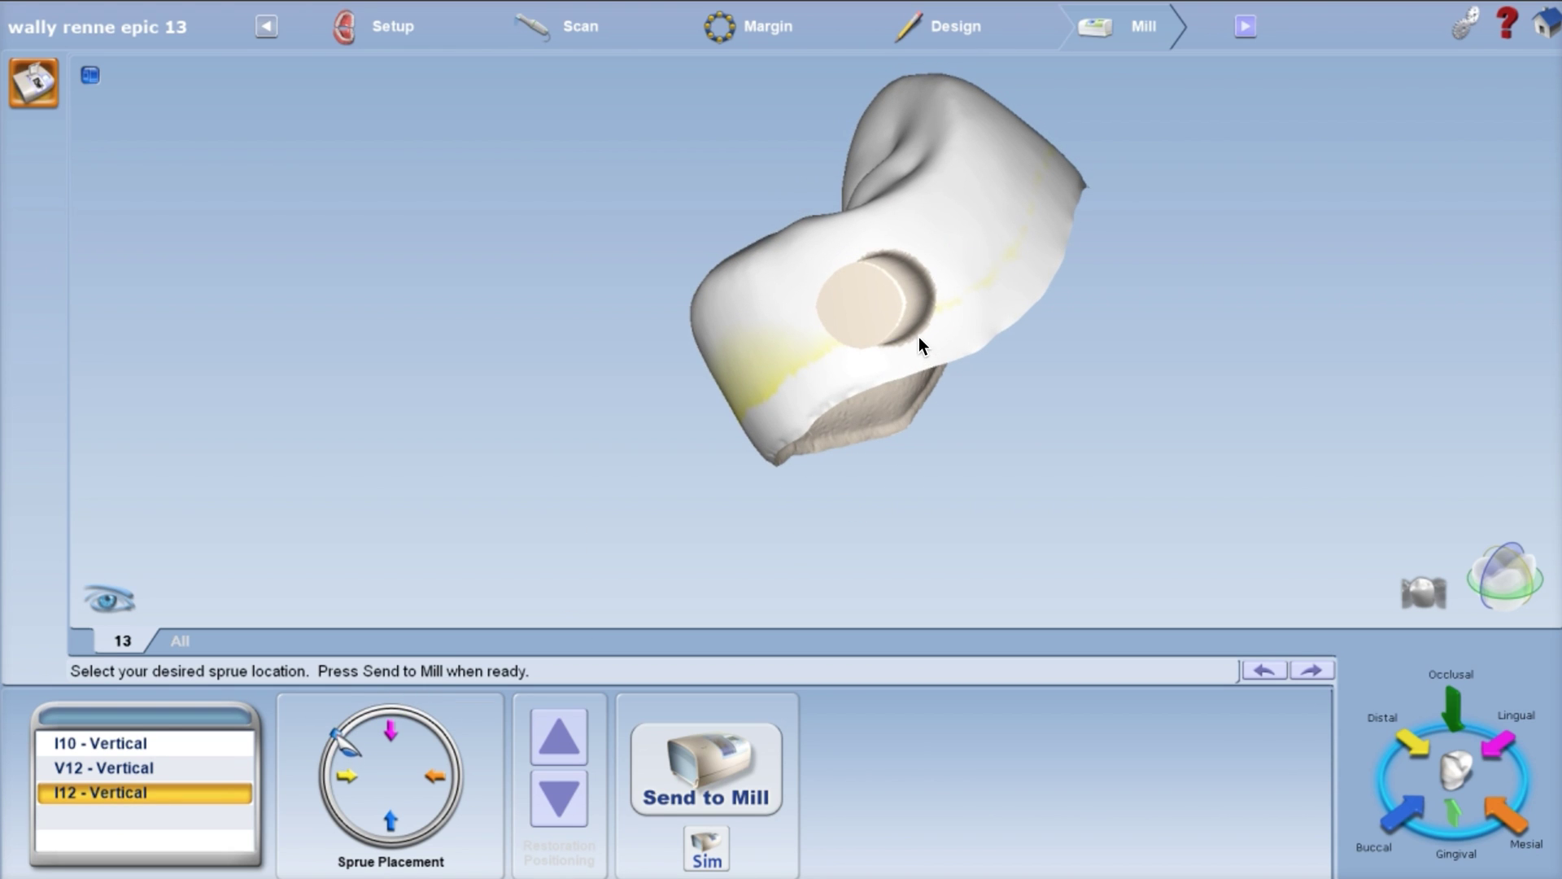
mouse_move(339, 732)
mouse_down()
mouse_move(331, 796)
mouse_move(366, 832)
mouse_up()
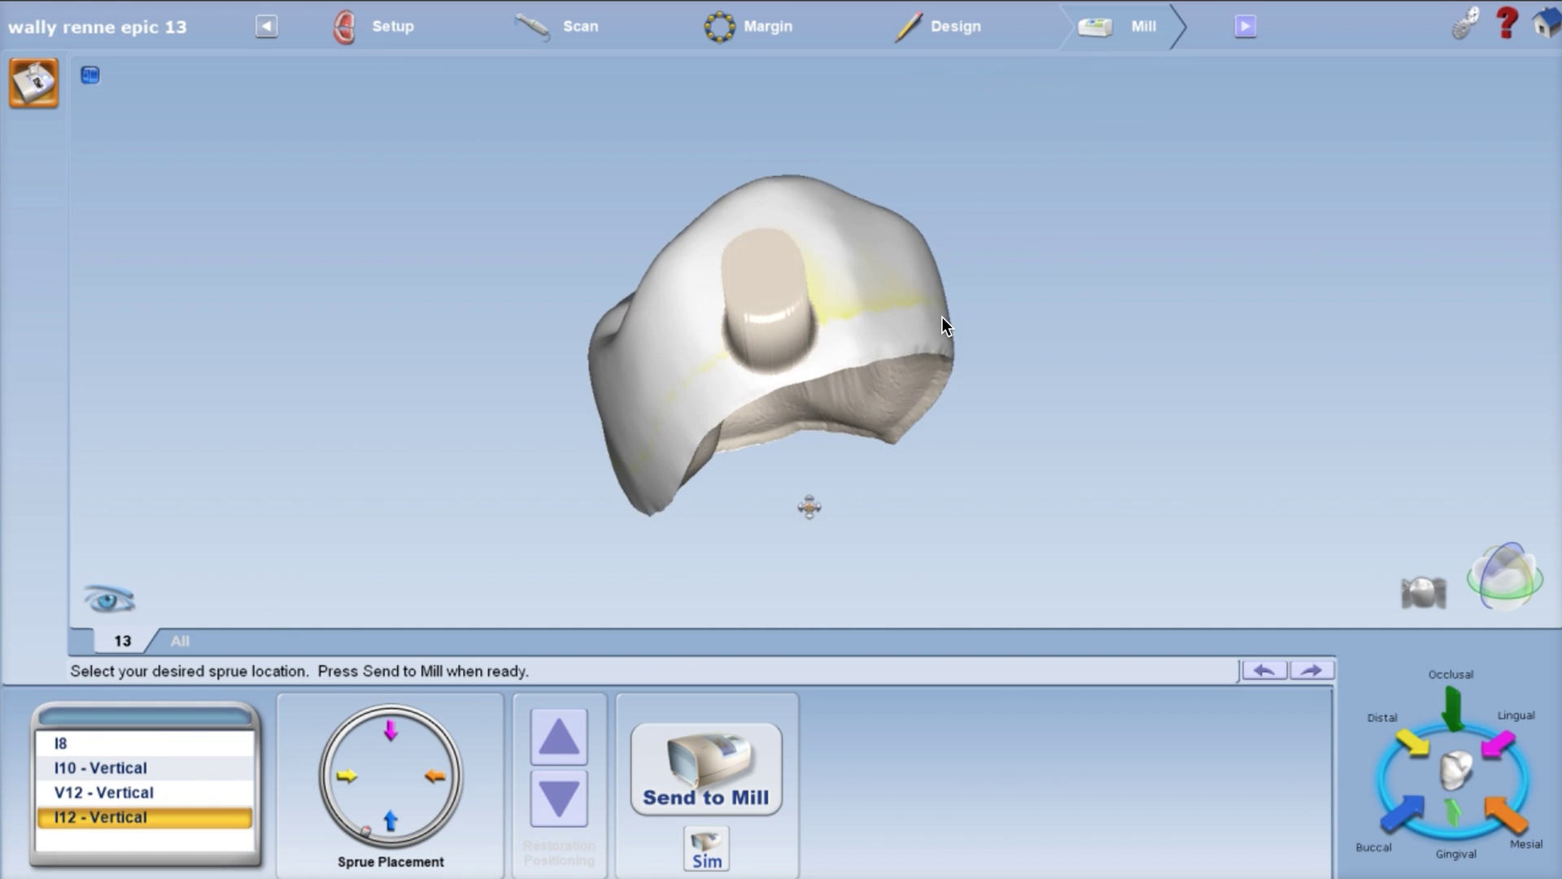
drag(366, 831, 417, 831)
mouse_move(857, 423)
mouse_down()
mouse_move(986, 404)
mouse_move(1061, 418)
mouse_move(966, 340)
mouse_move(1077, 395)
mouse_move(831, 402)
mouse_move(695, 290)
mouse_up()
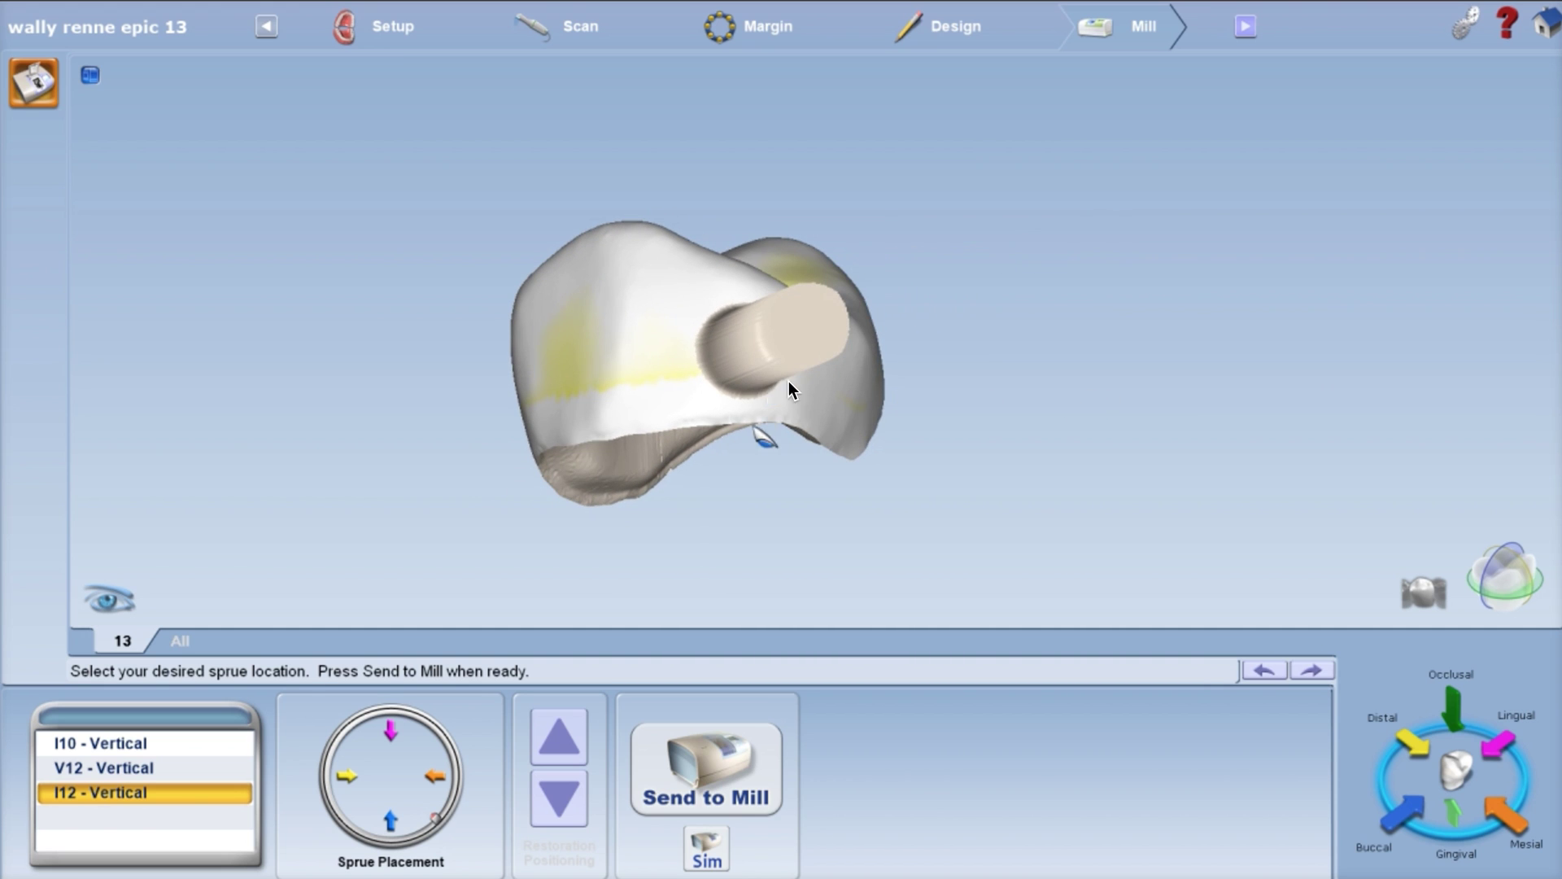
drag(887, 319, 812, 373)
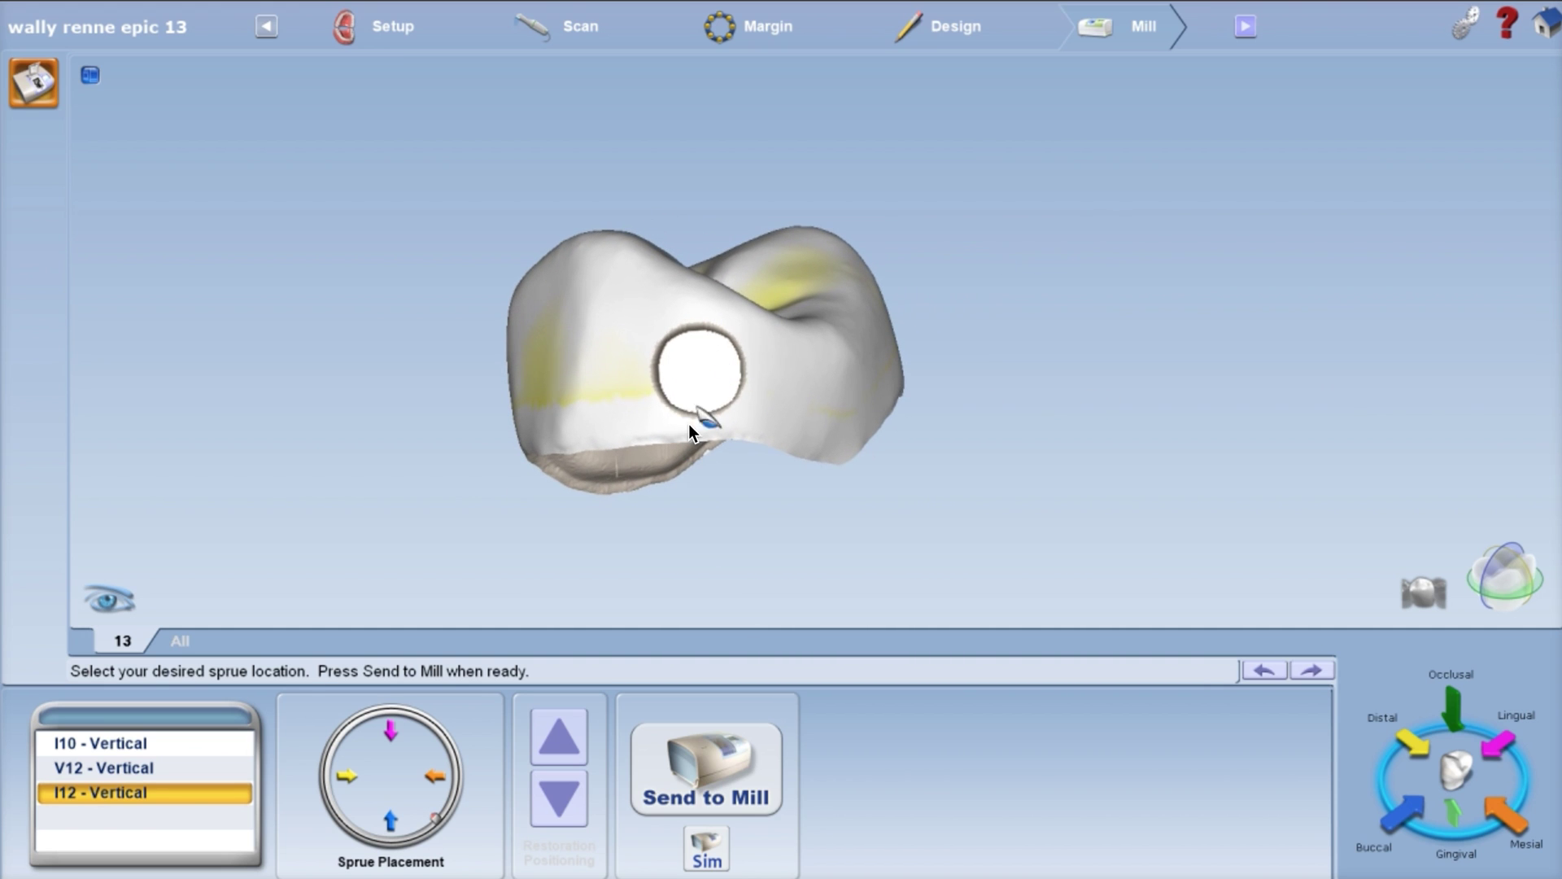
- Send the crown to the mill and confirm the milling settings
click(695, 413)
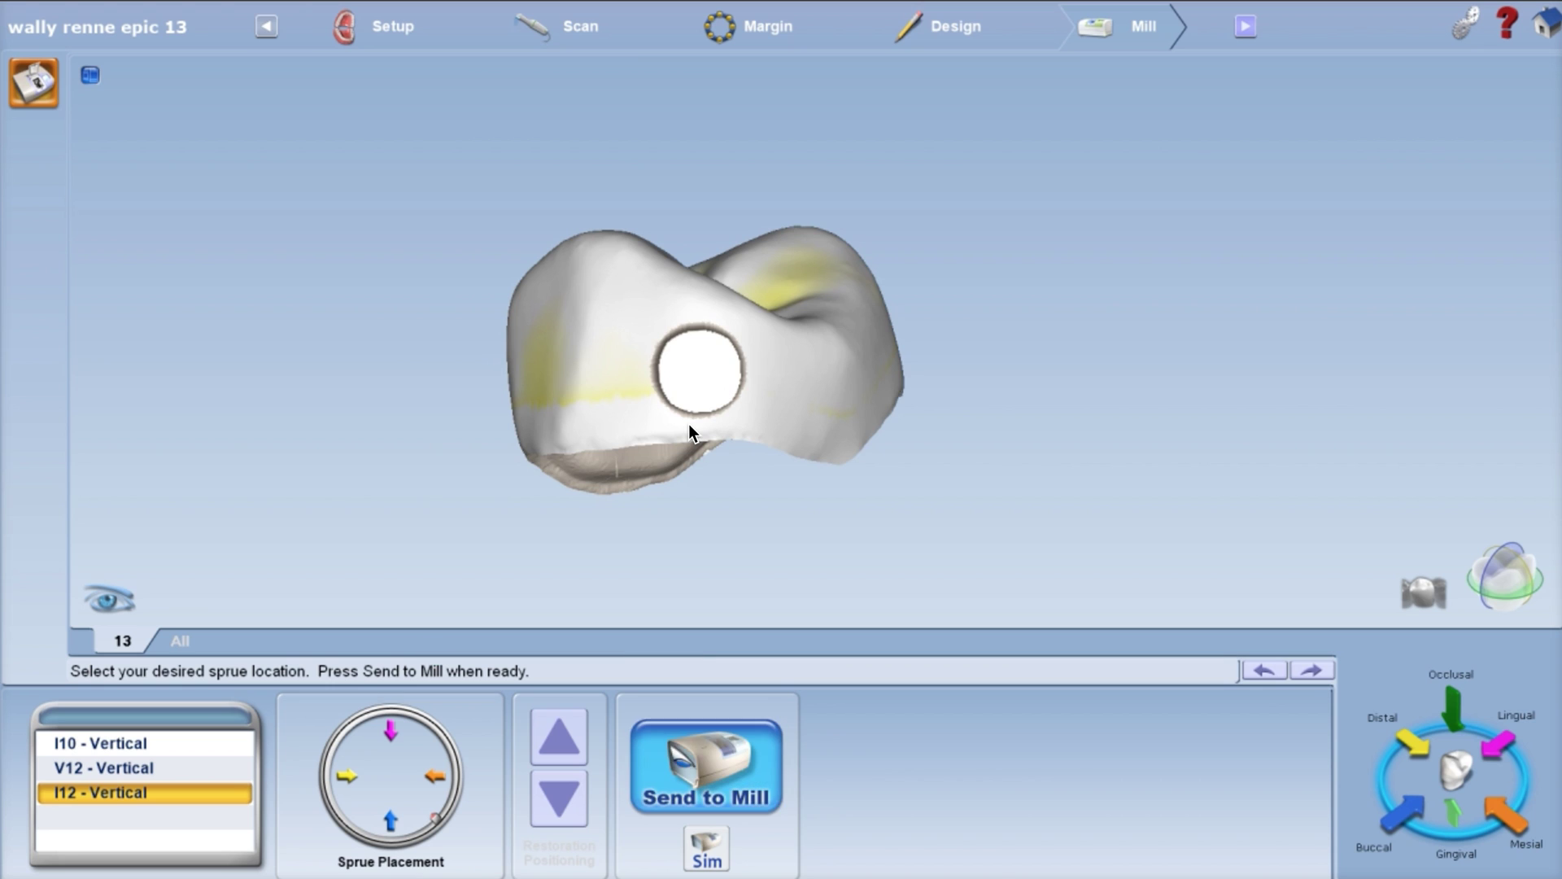
click(696, 752)
click(725, 548)
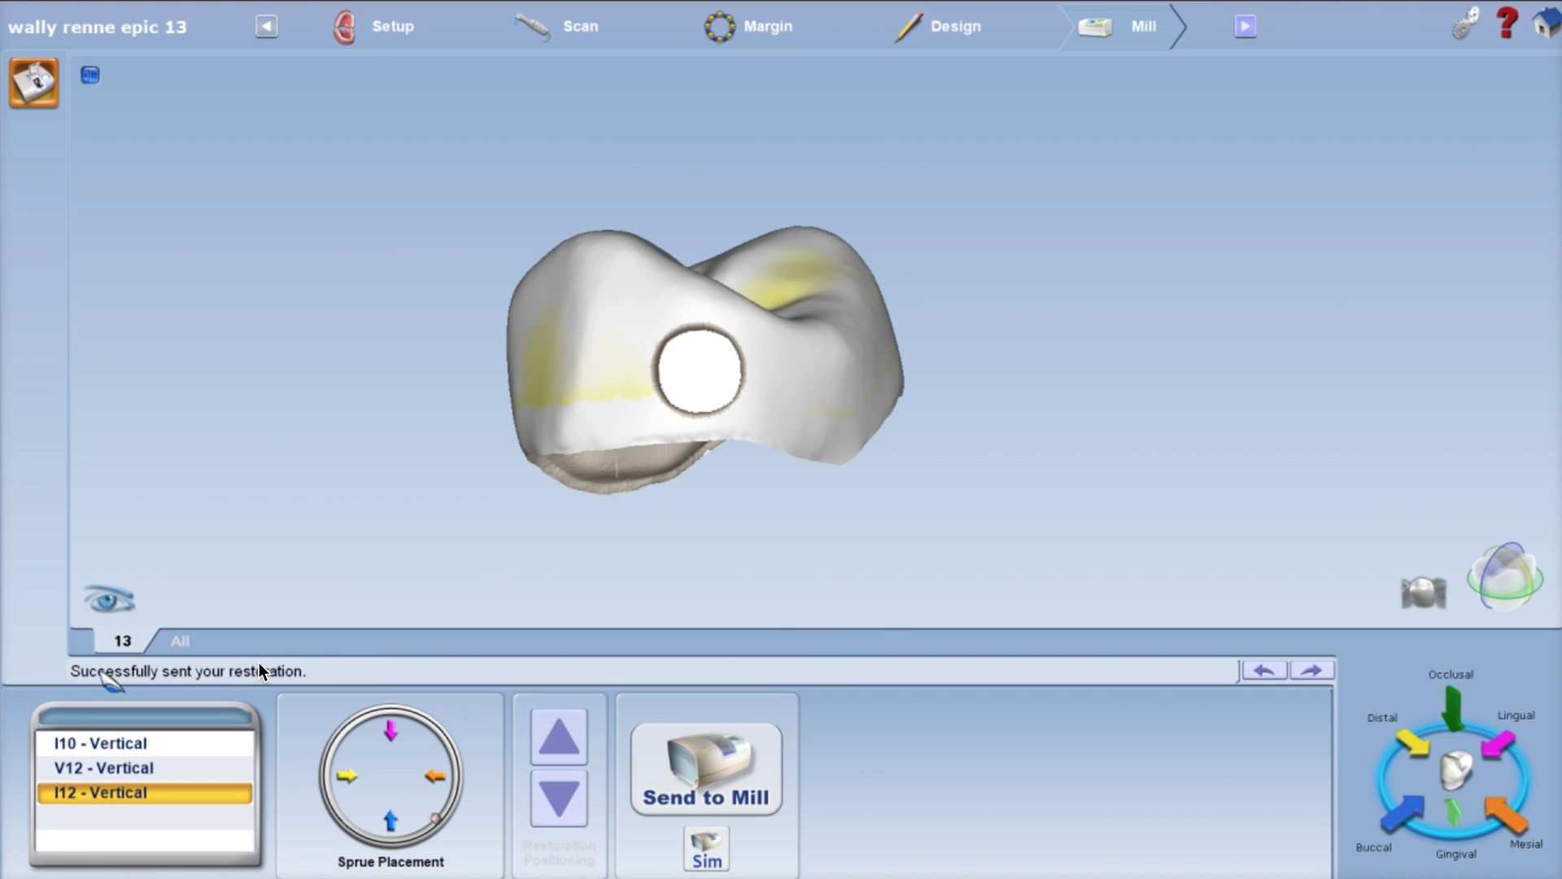
- Highlight the sent-successfully message and rotate the crown to show the sprue beneath
mouse_move(97, 671)
mouse_down()
mouse_move(323, 673)
mouse_move(91, 671)
mouse_up()
drag(380, 680, 423, 680)
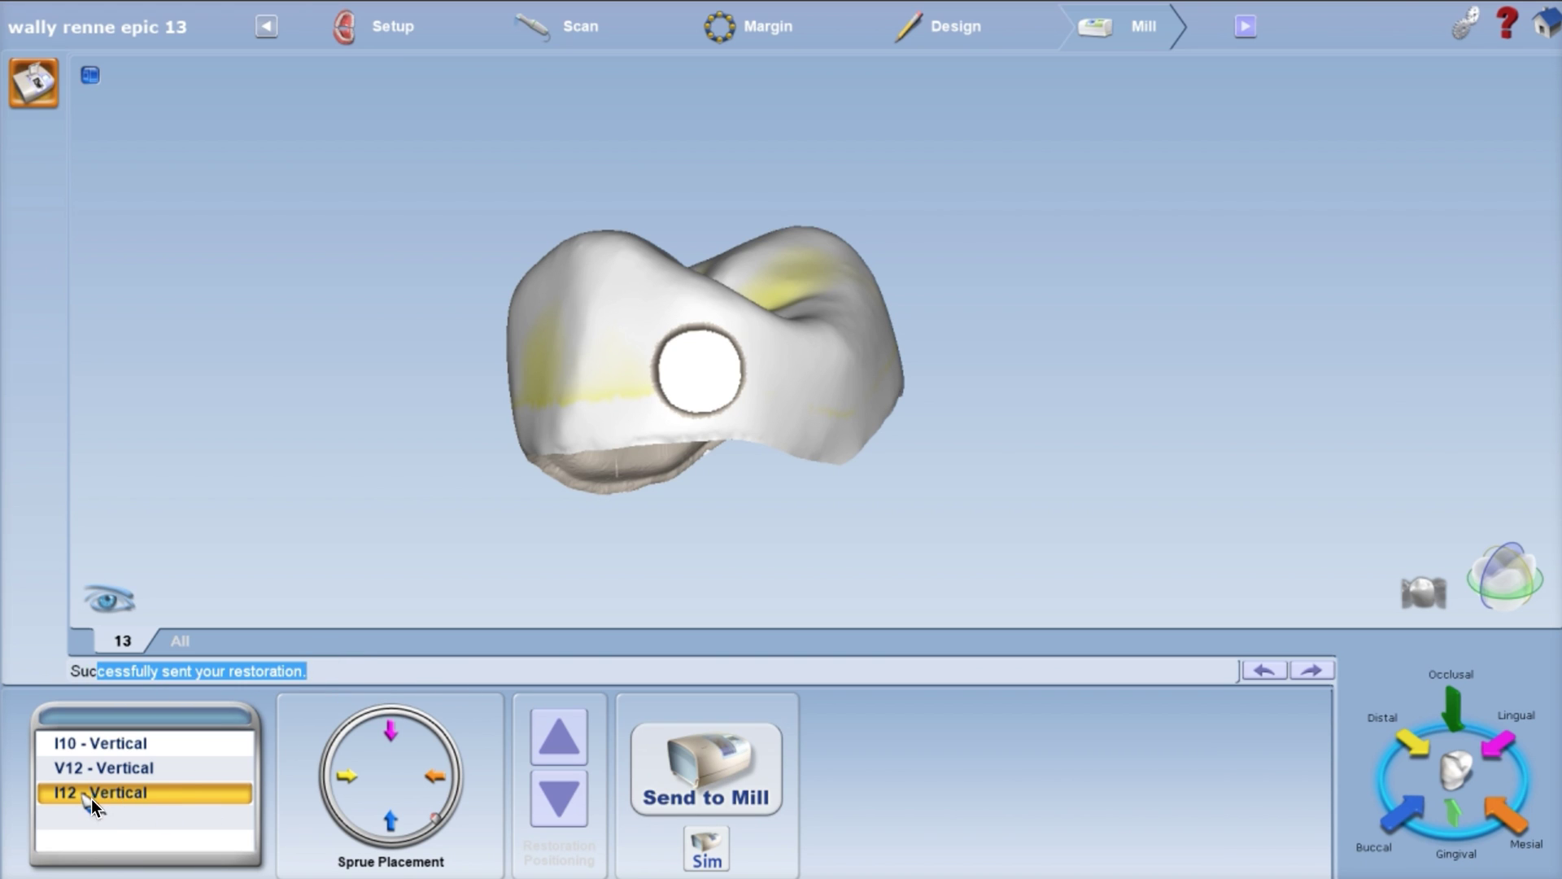
drag(865, 225, 791, 628)
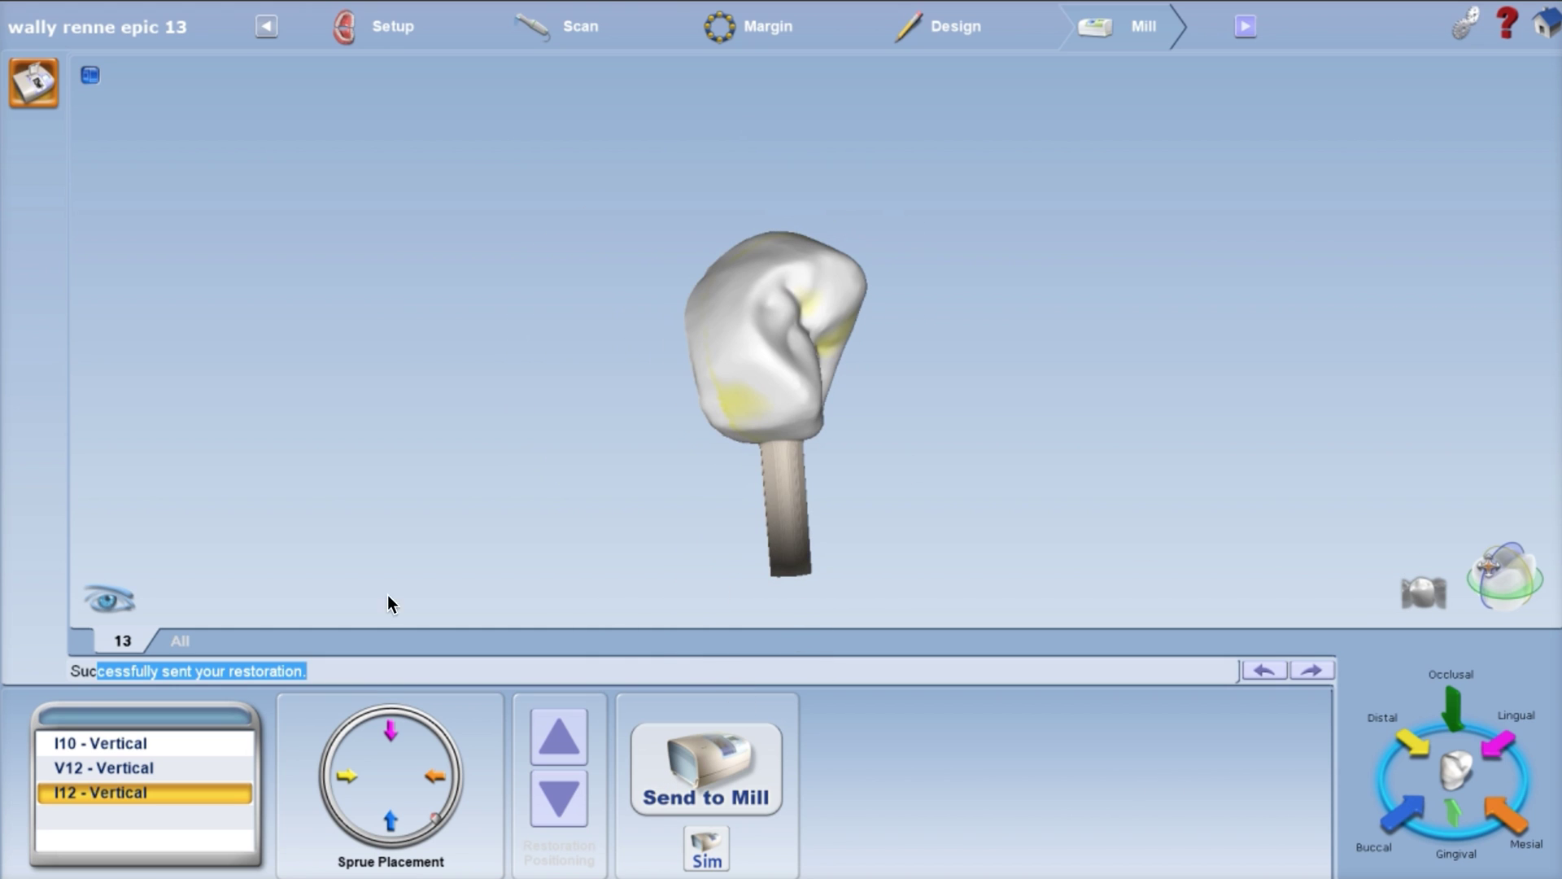